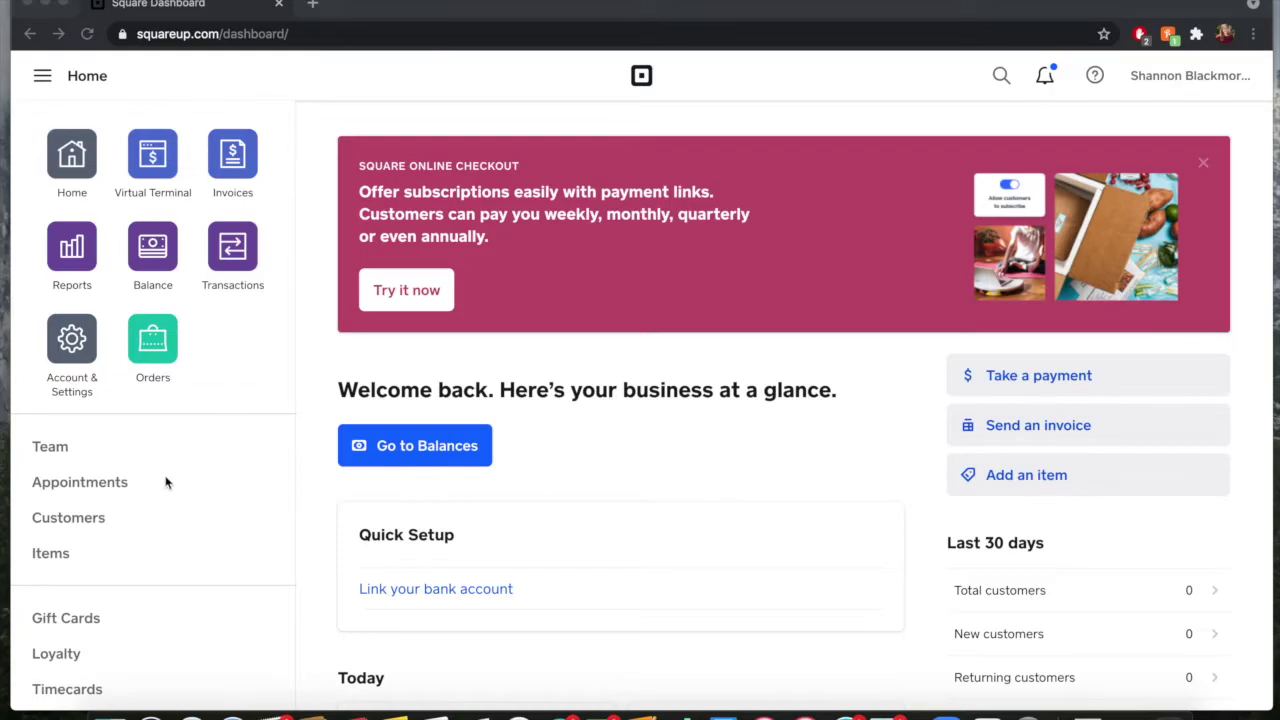
Open the Square Online overview and page through the navigation menu tips until they close.
scroll(145, 511, down, 5)
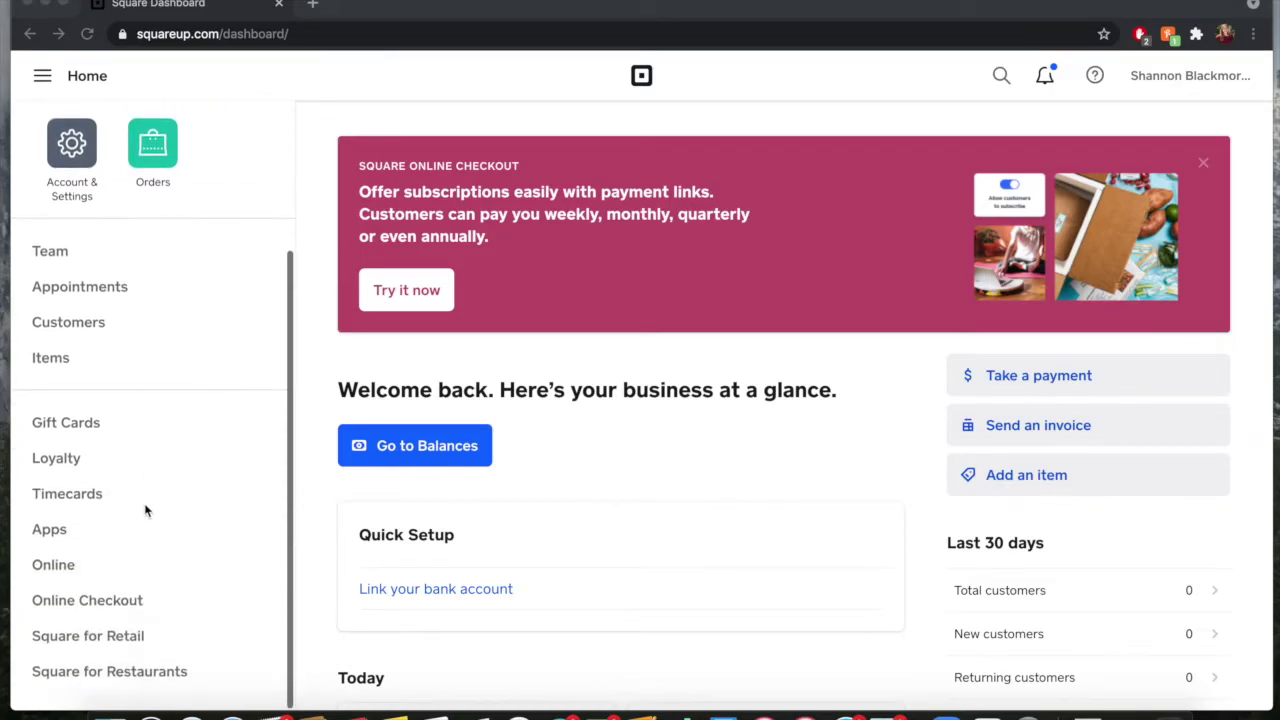
click(55, 572)
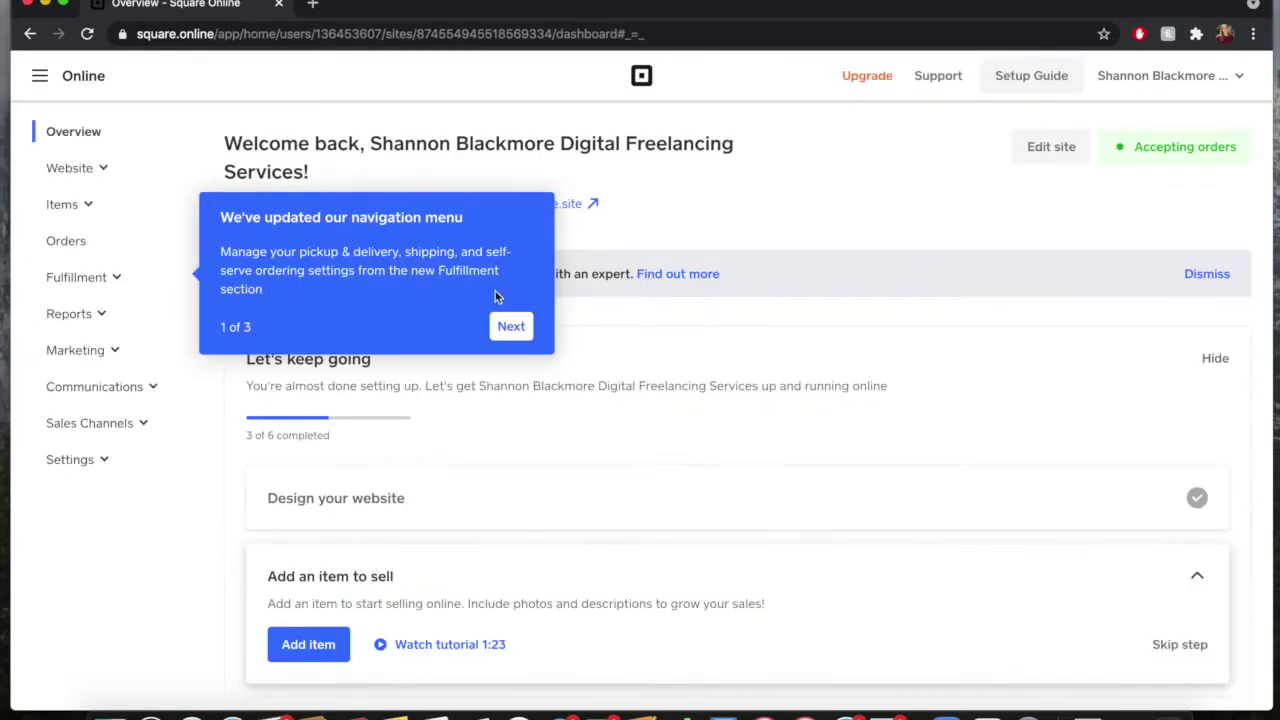
click(512, 330)
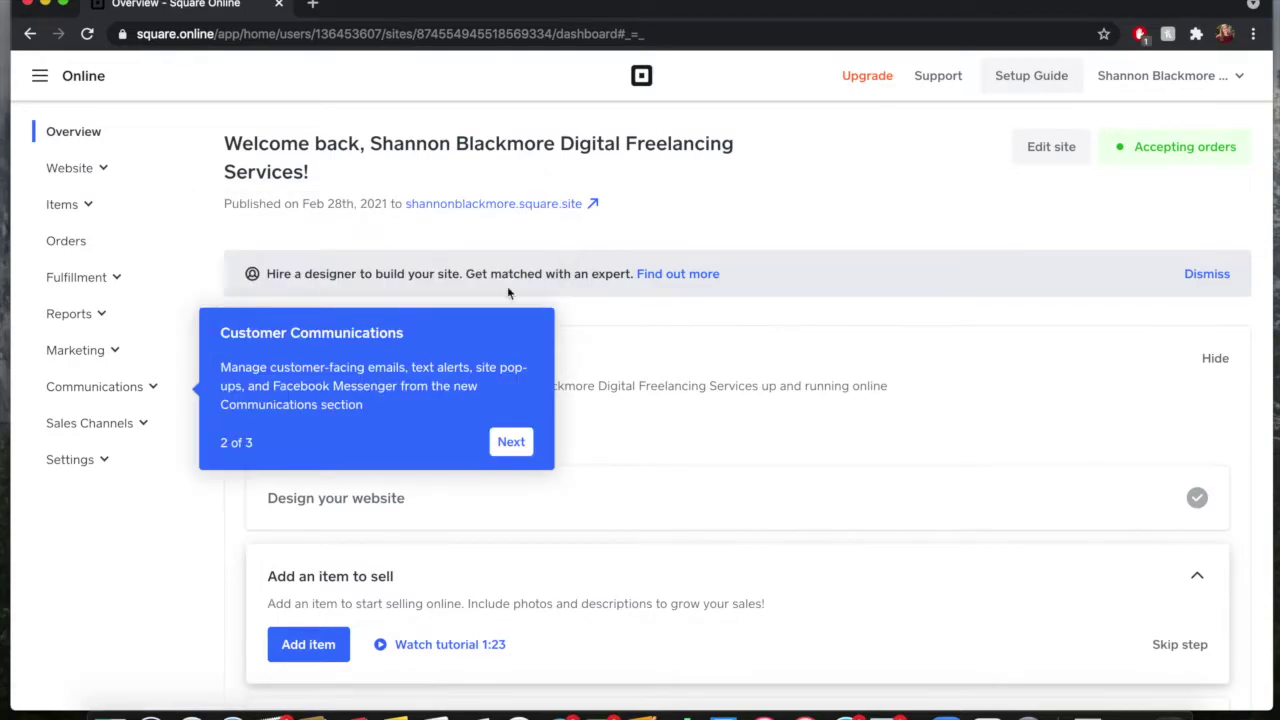
click(511, 443)
click(510, 466)
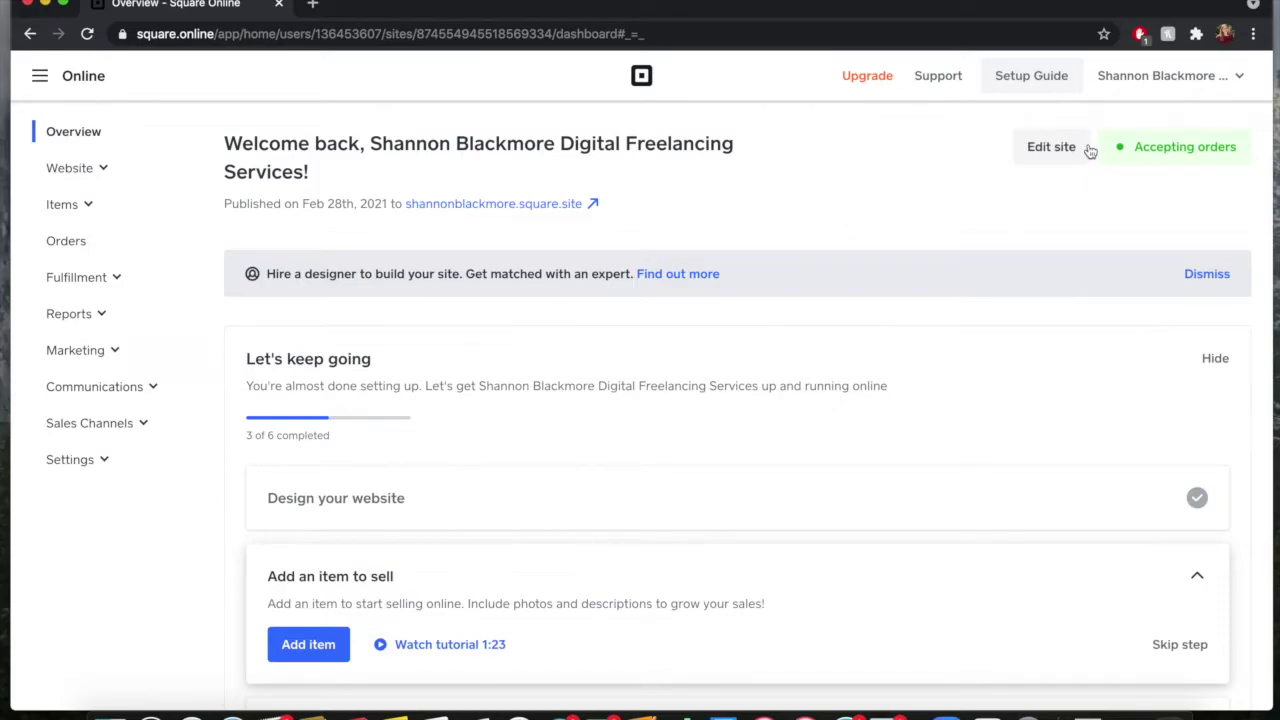
Open the website in the site editor.
click(106, 172)
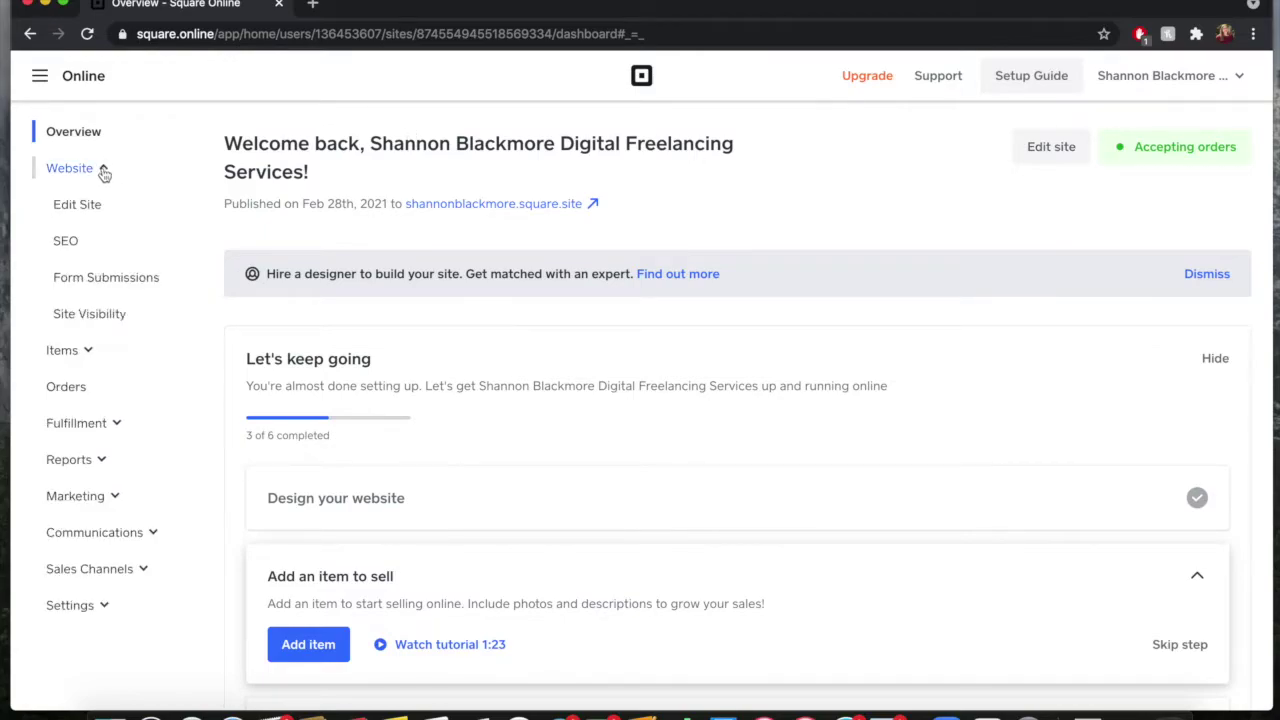
click(83, 214)
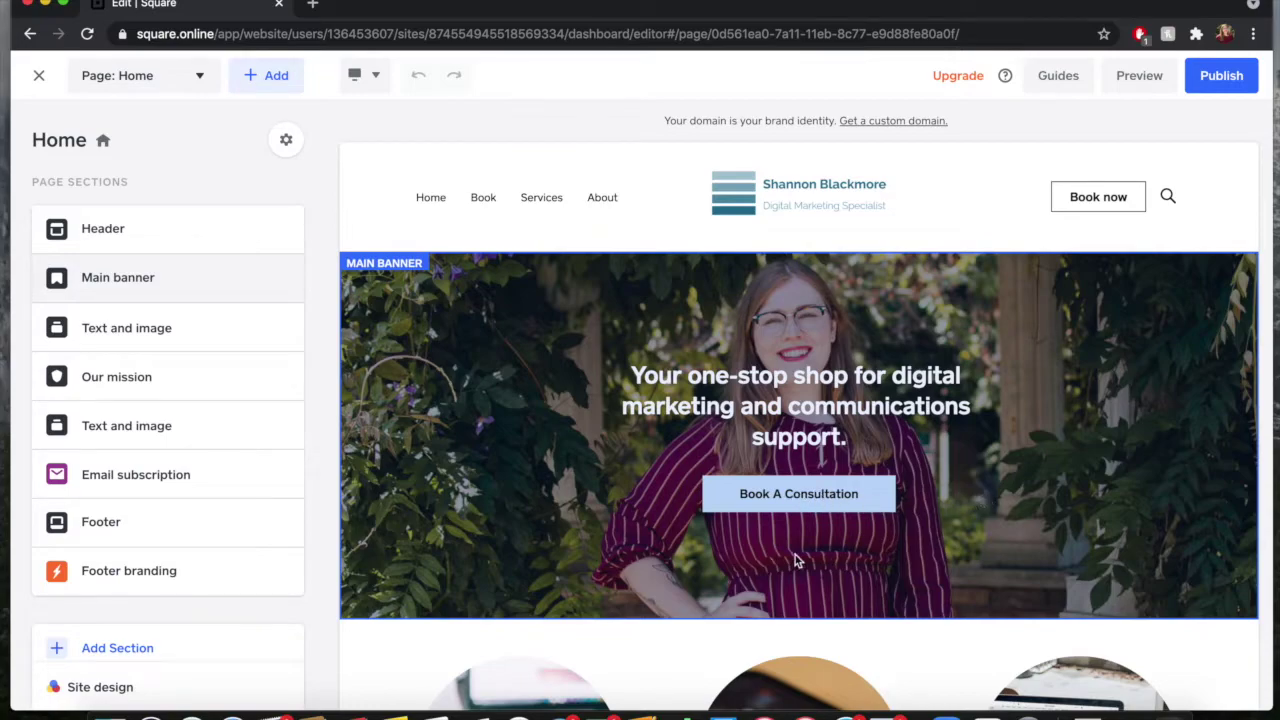
Examine the home page's sections from the main banner down to the newsletter sign-up and footer.
scroll(757, 560, down, 3)
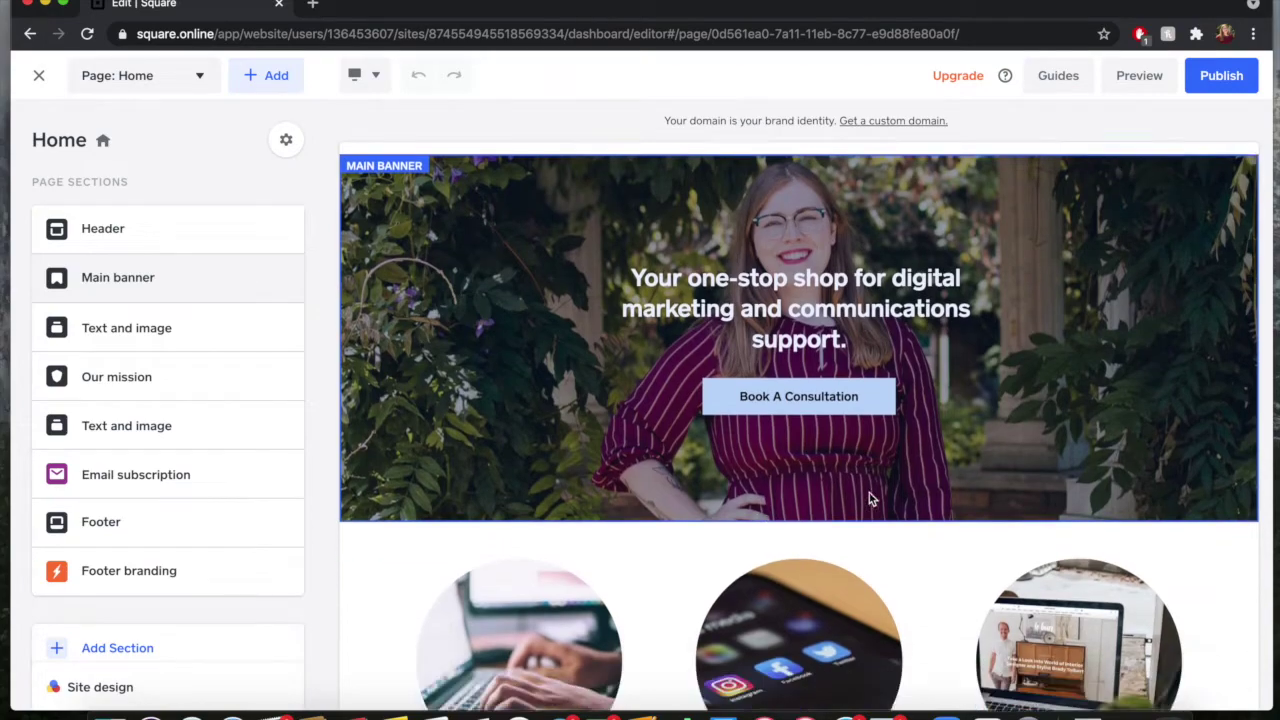
scroll(871, 499, down, 3)
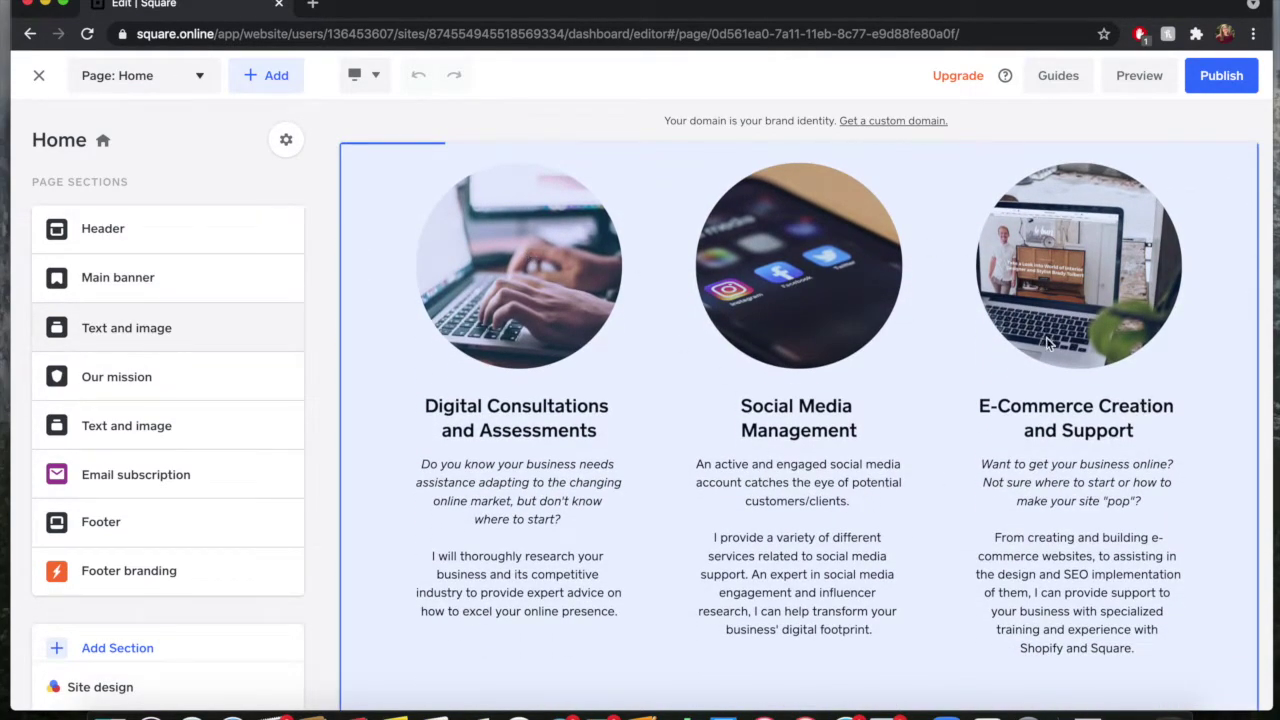
scroll(1048, 343, down, 1)
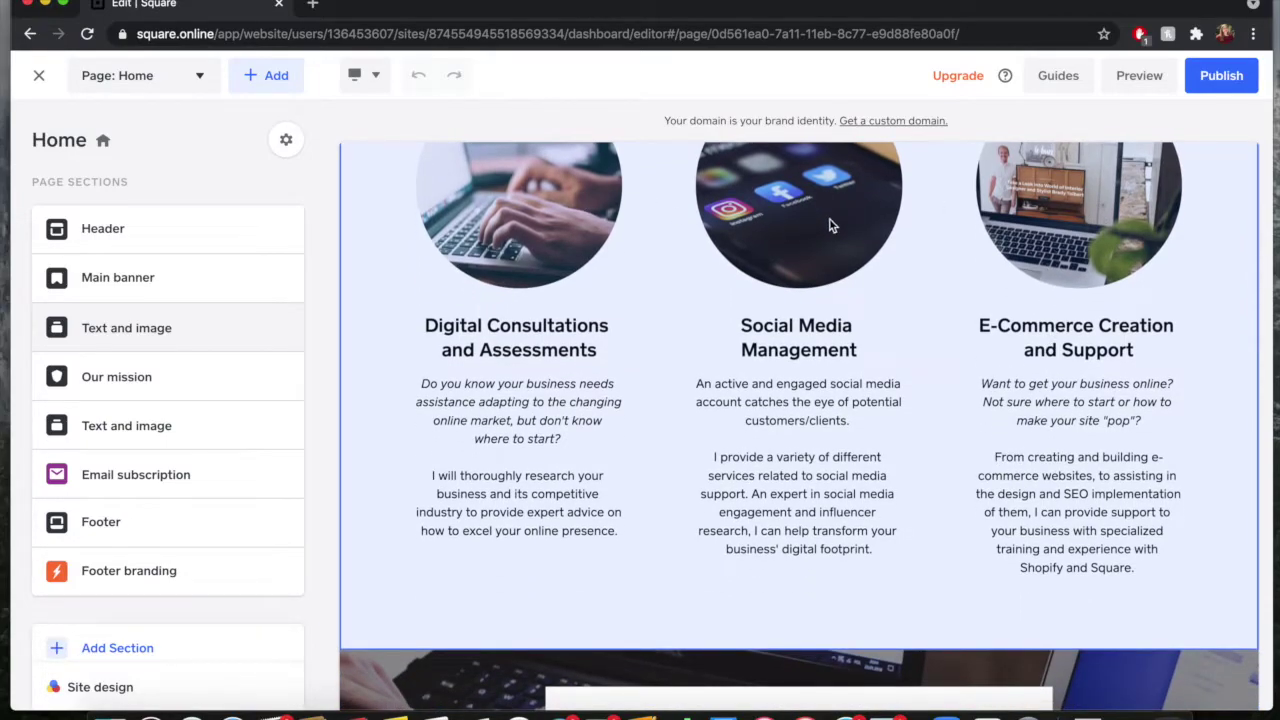
scroll(848, 397, down, 5)
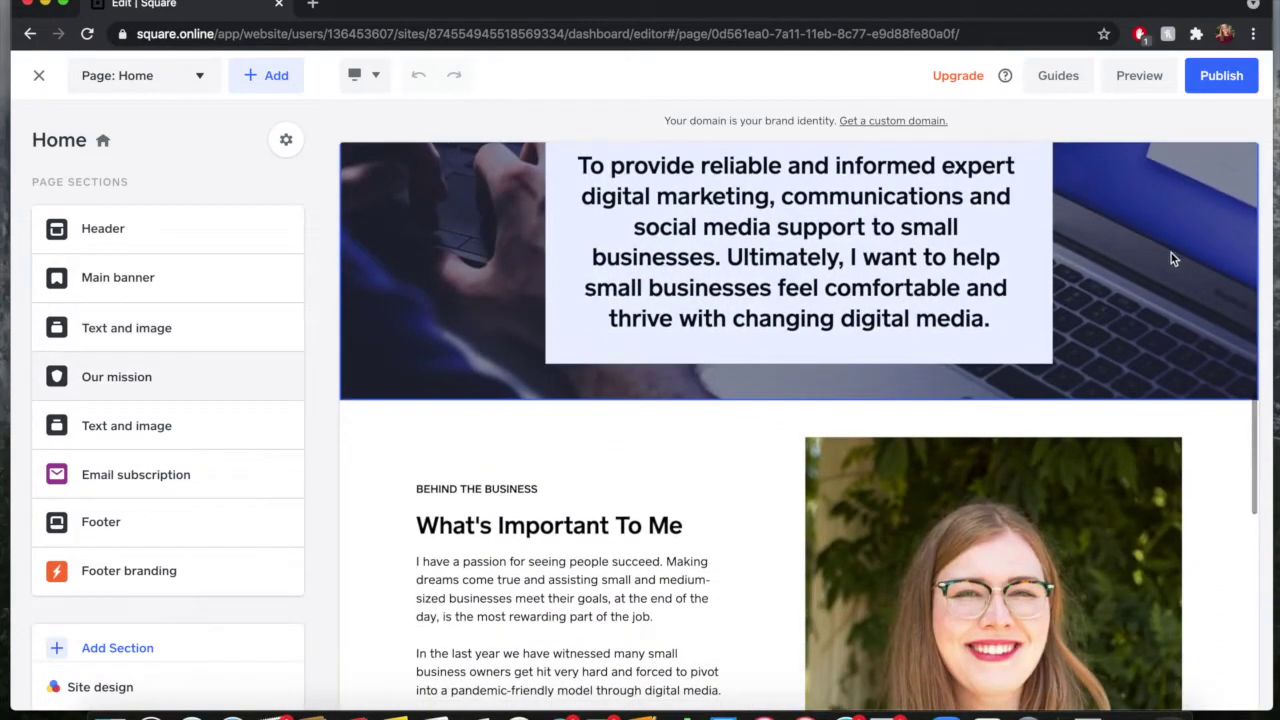
scroll(1169, 257, down, 3)
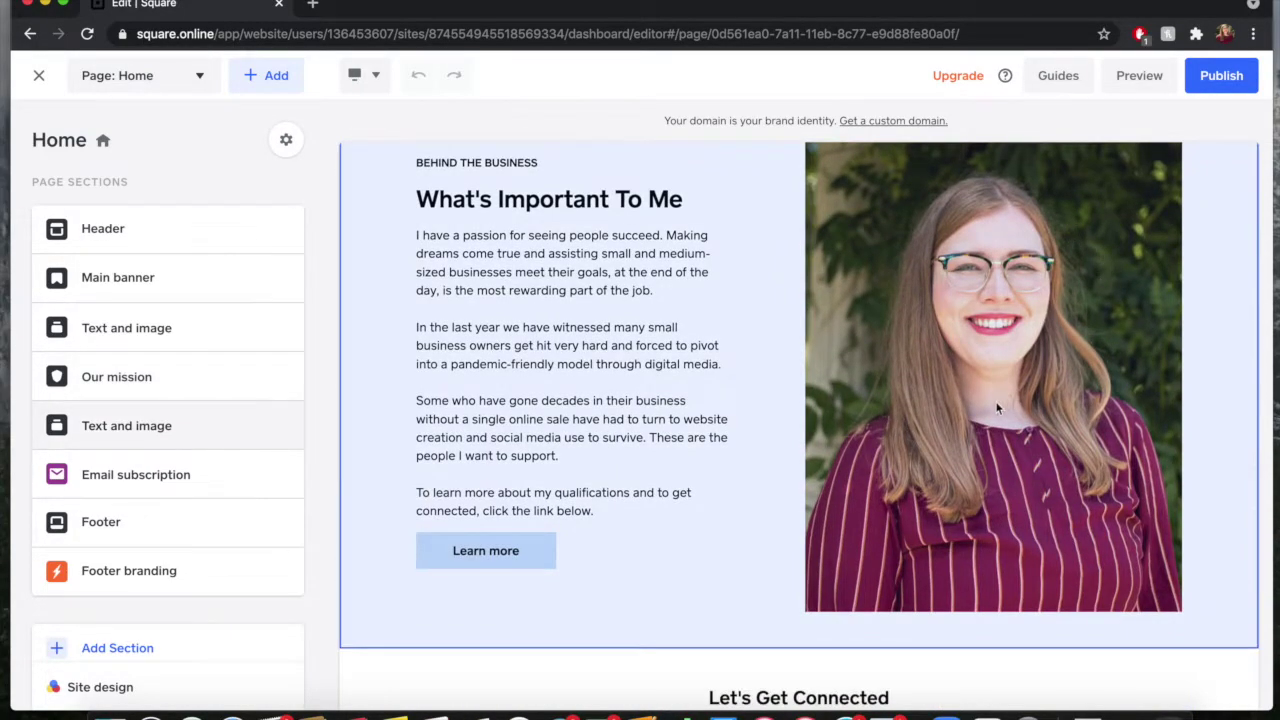
scroll(946, 507, down, 3)
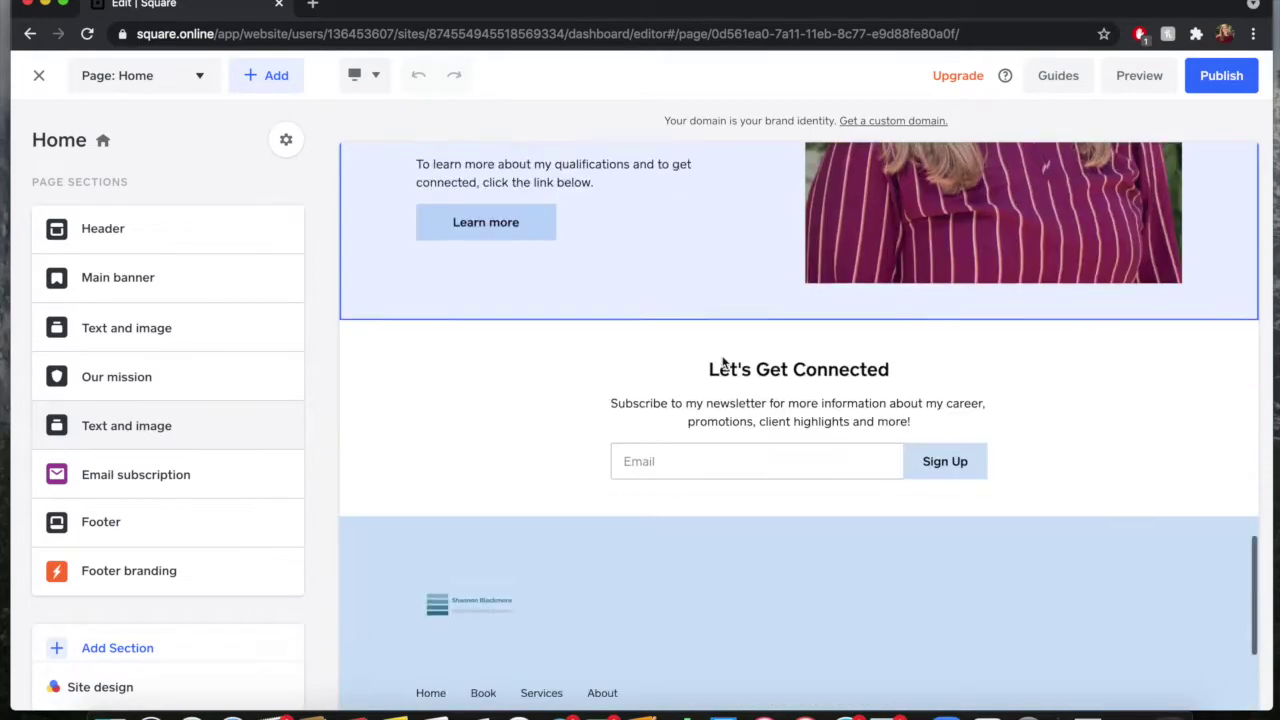
scroll(748, 439, up, 10)
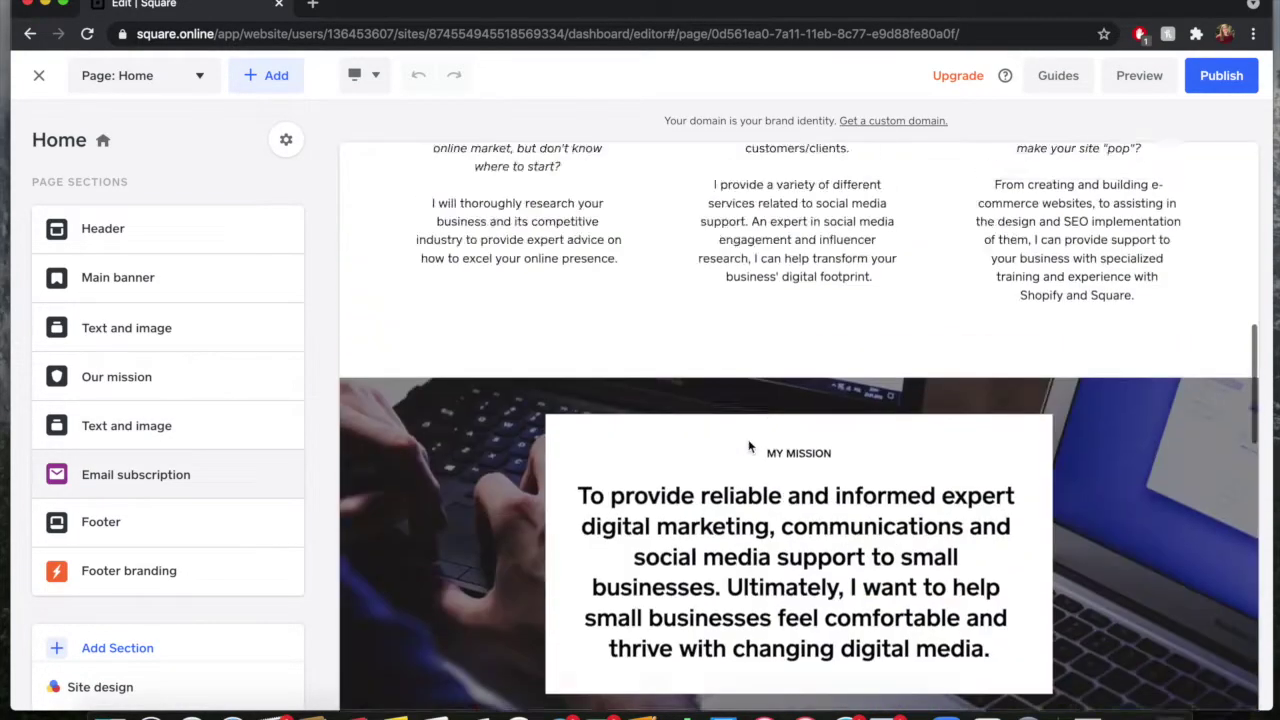
scroll(750, 445, up, 4)
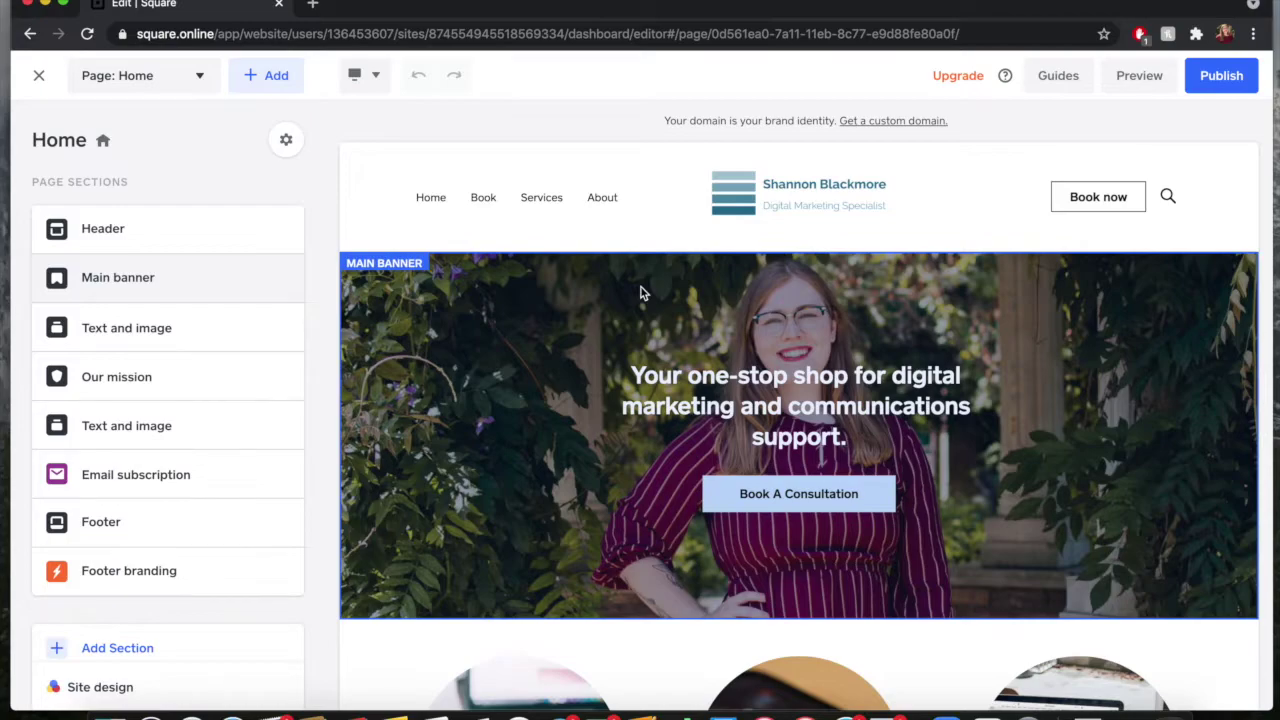
Open the main banner section for editing and expand its banner image settings.
click(561, 338)
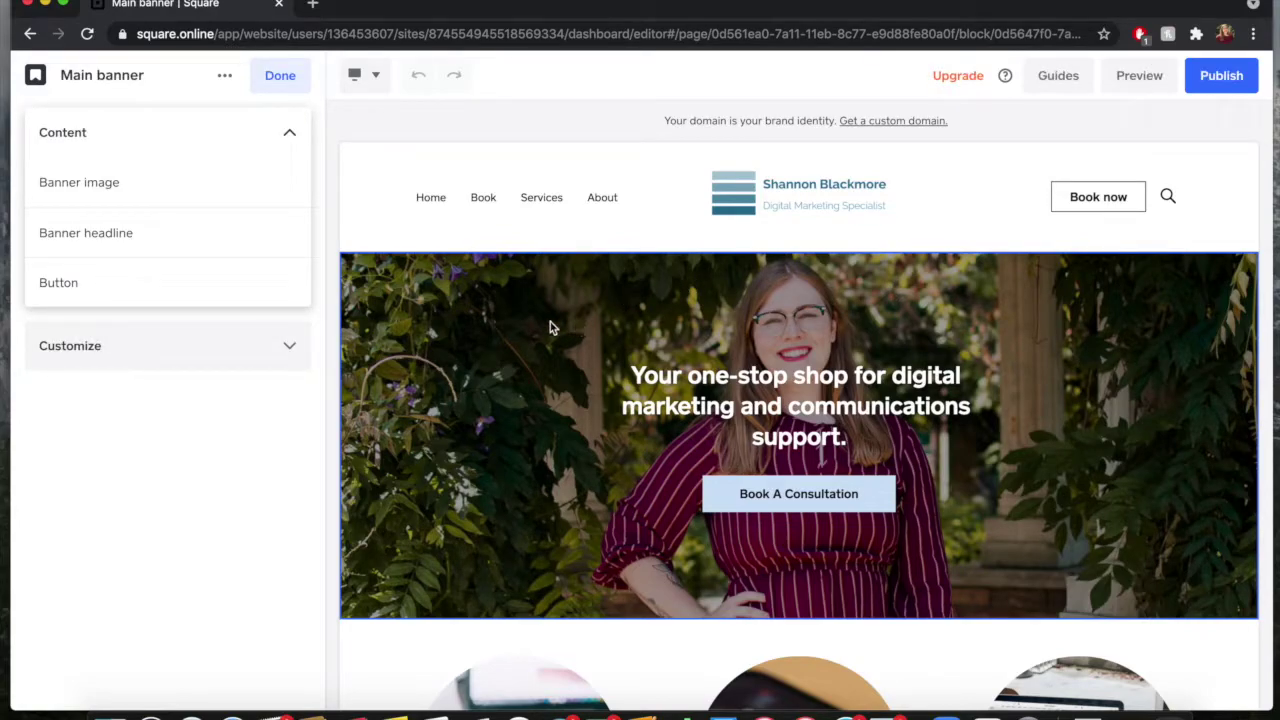
mouse_move(149, 183)
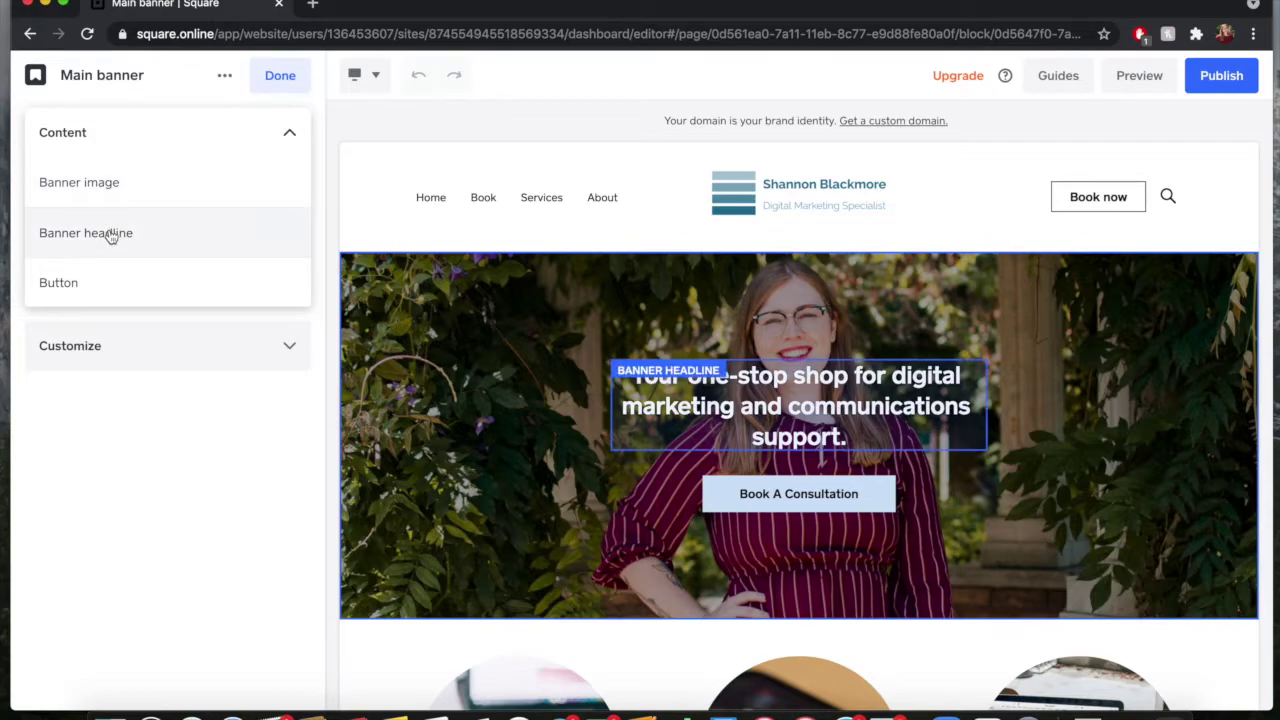
mouse_move(107, 295)
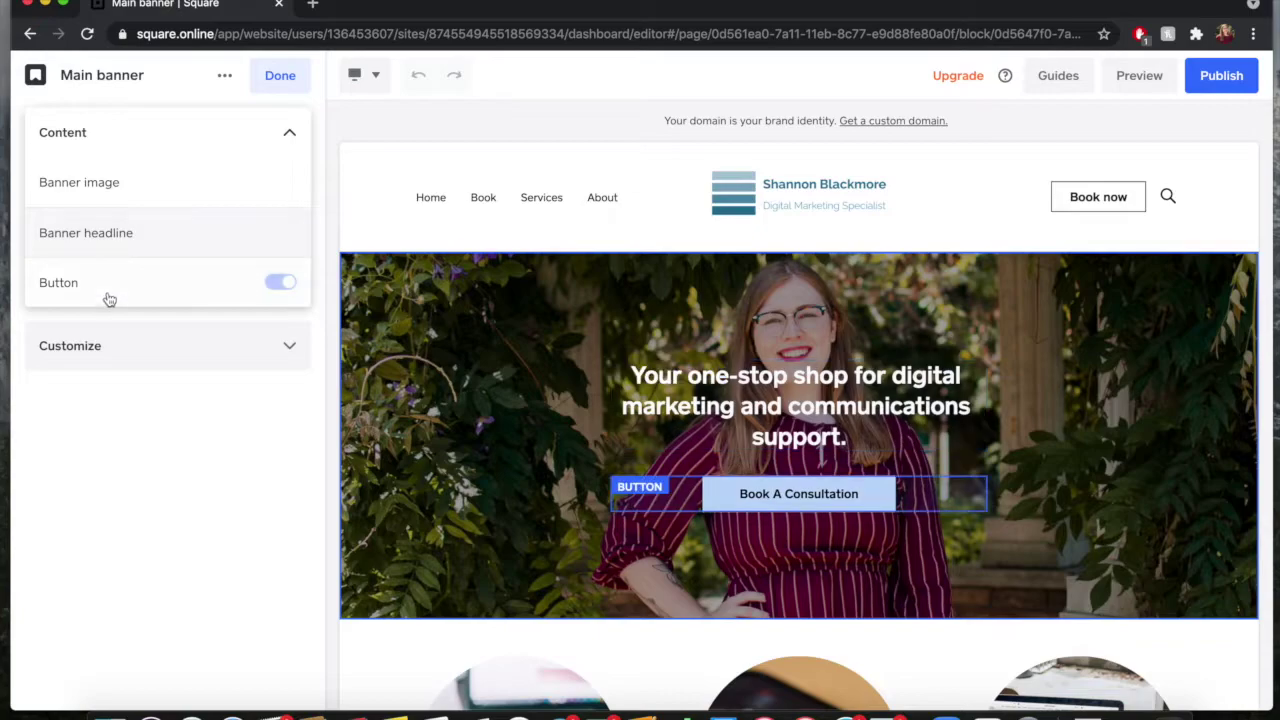
click(136, 186)
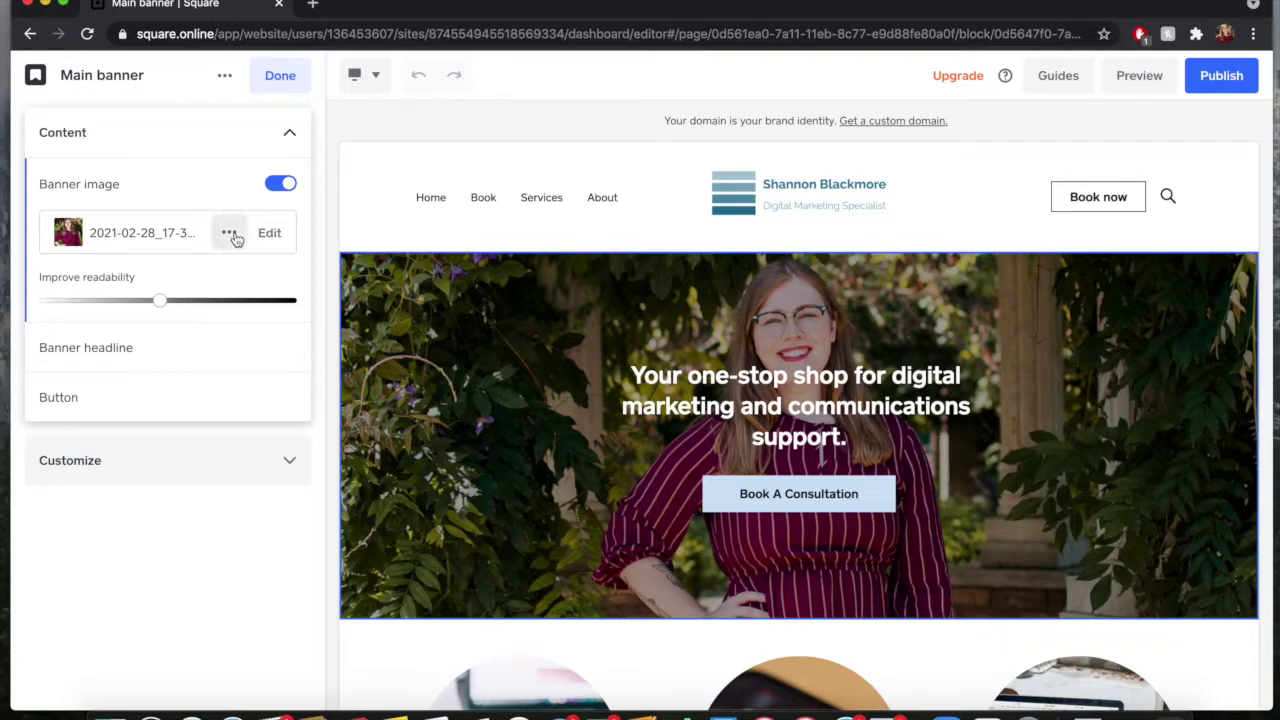
mouse_move(229, 250)
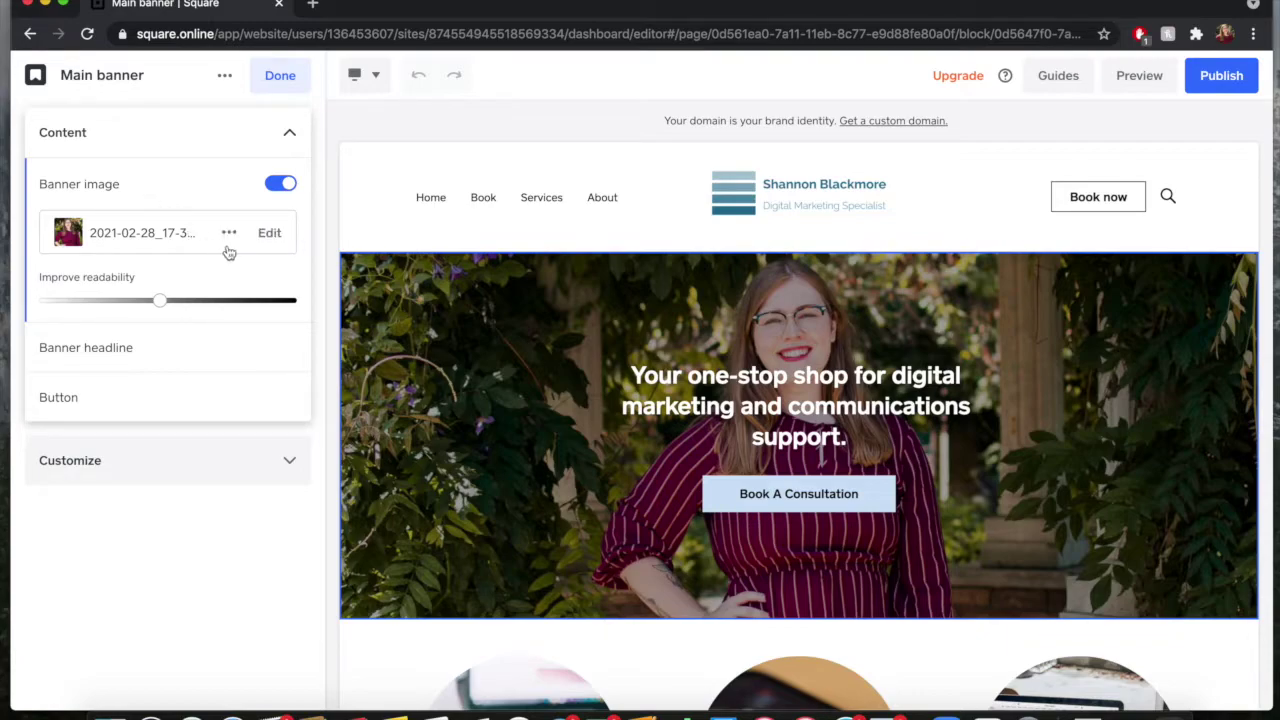
Look through the uploaded images and free photos offered for replacing the banner image, leaving the replacement dialog without saving.
click(230, 236)
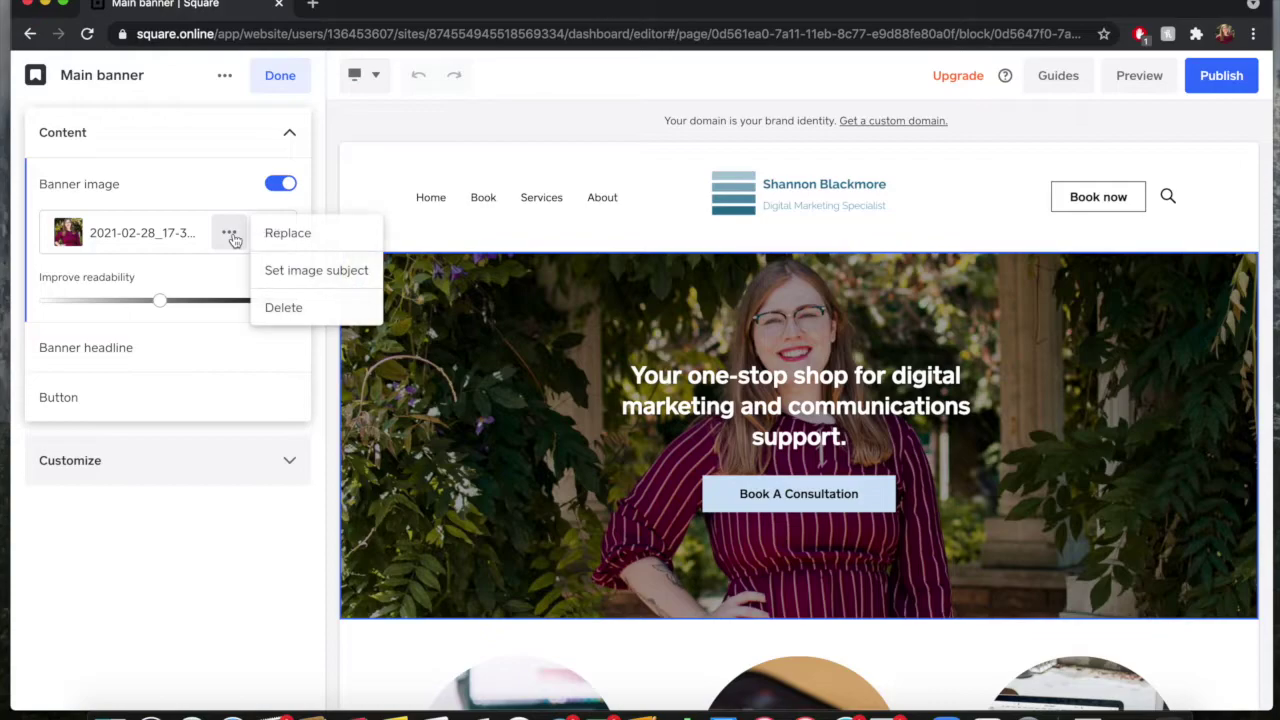
click(288, 233)
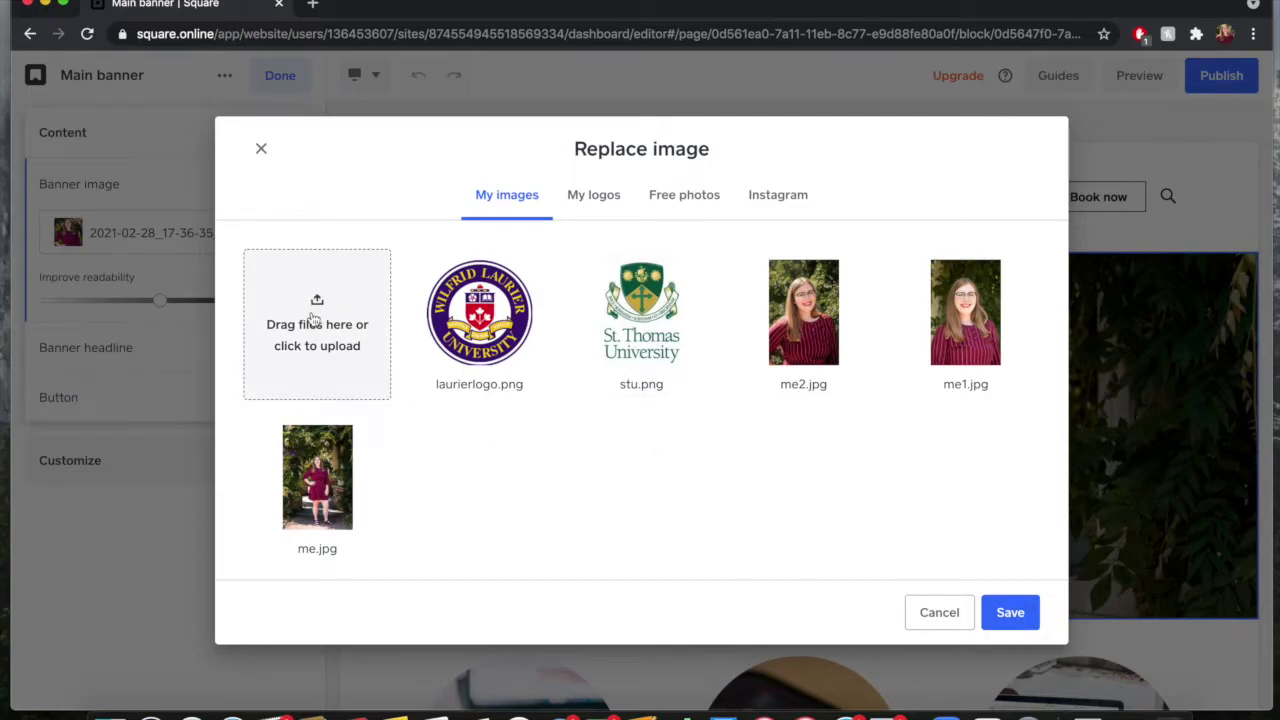
click(703, 204)
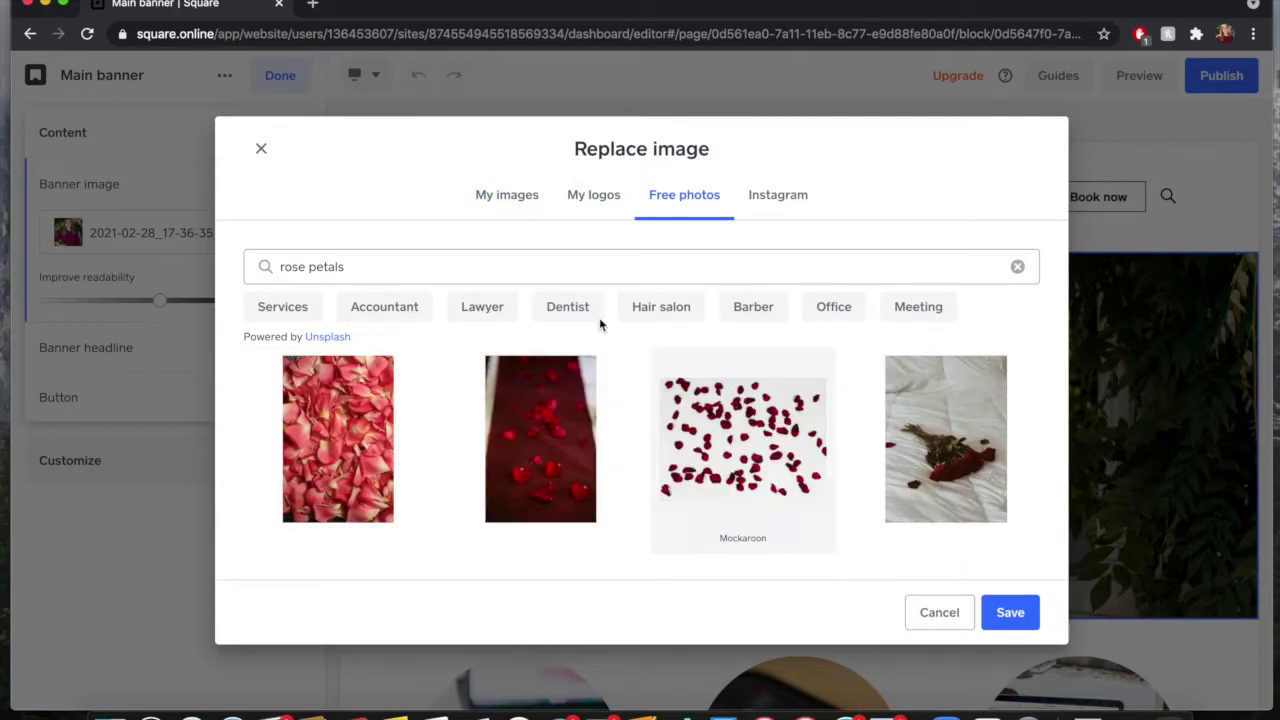
click(1017, 267)
scroll(786, 454, down, 5)
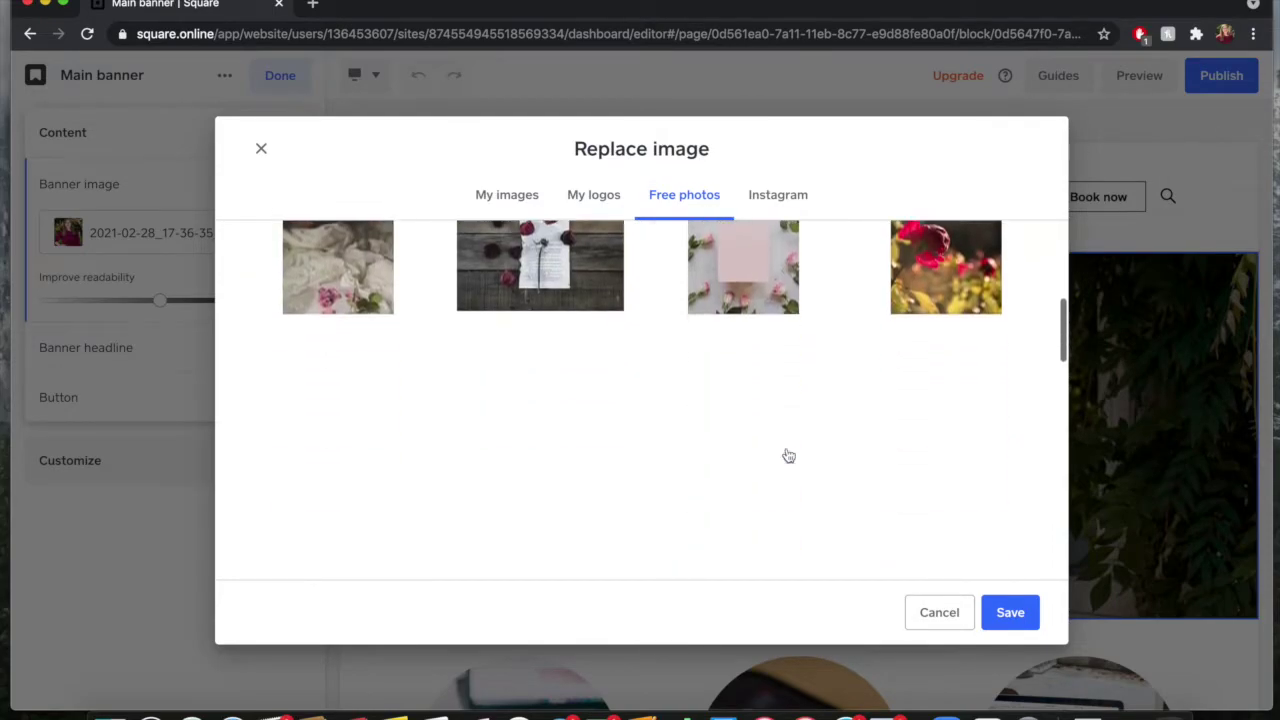
scroll(786, 454, up, 5)
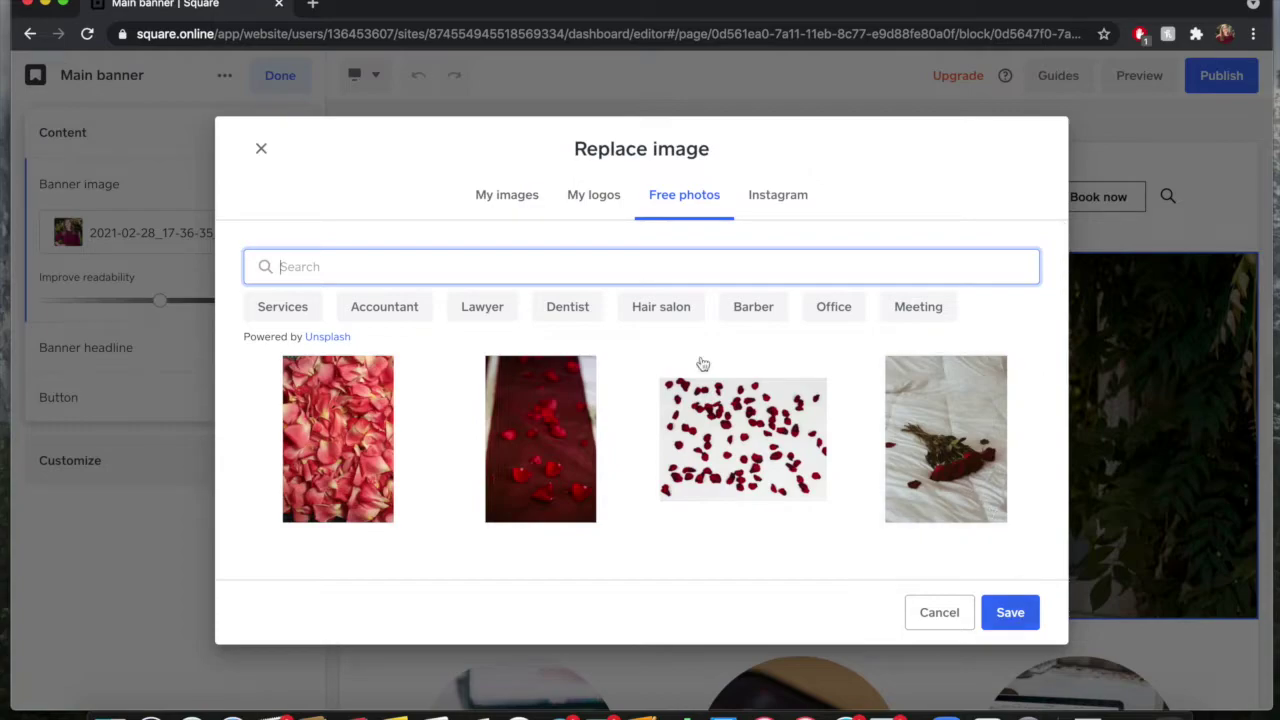
click(264, 147)
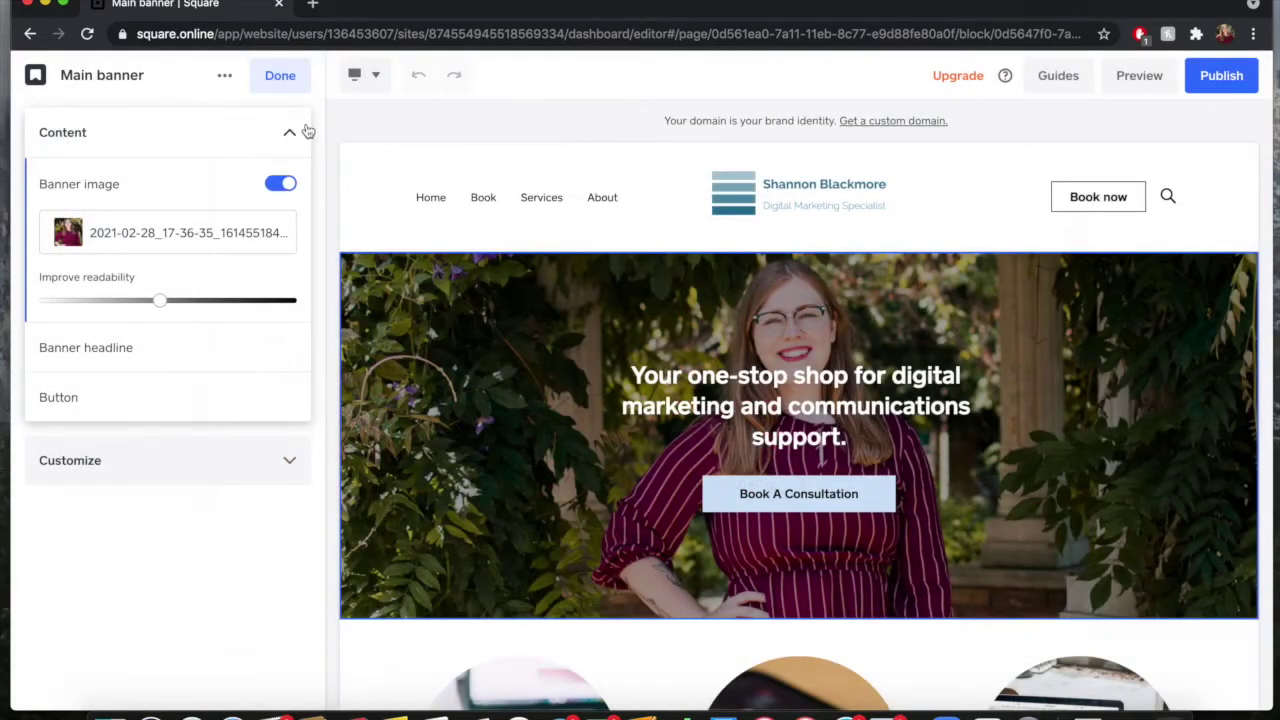
Slightly increase the readability darkening of the main banner image.
click(291, 132)
click(291, 132)
mouse_move(153, 307)
mouse_down()
mouse_move(134, 303)
mouse_move(171, 307)
mouse_up()
click(289, 135)
click(289, 135)
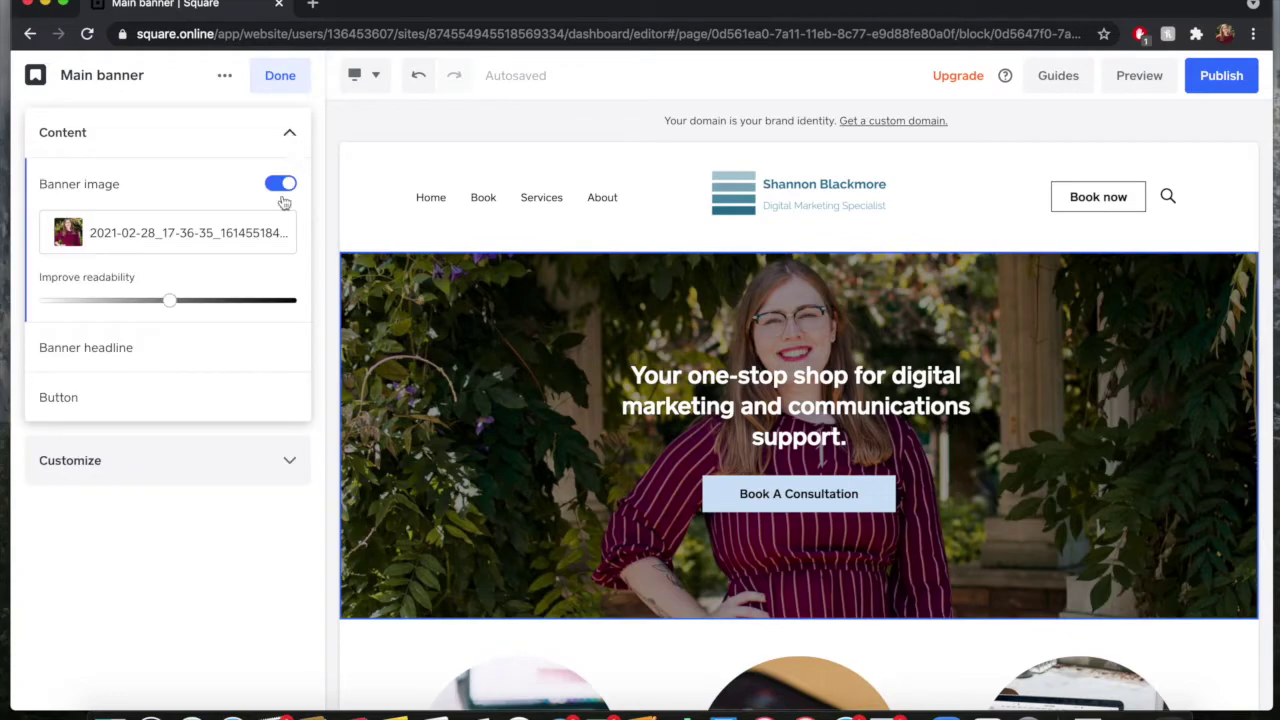
Try editing the end of the banner headline by adding stray characters, deleting back through the last word and retyping "support.".
click(147, 350)
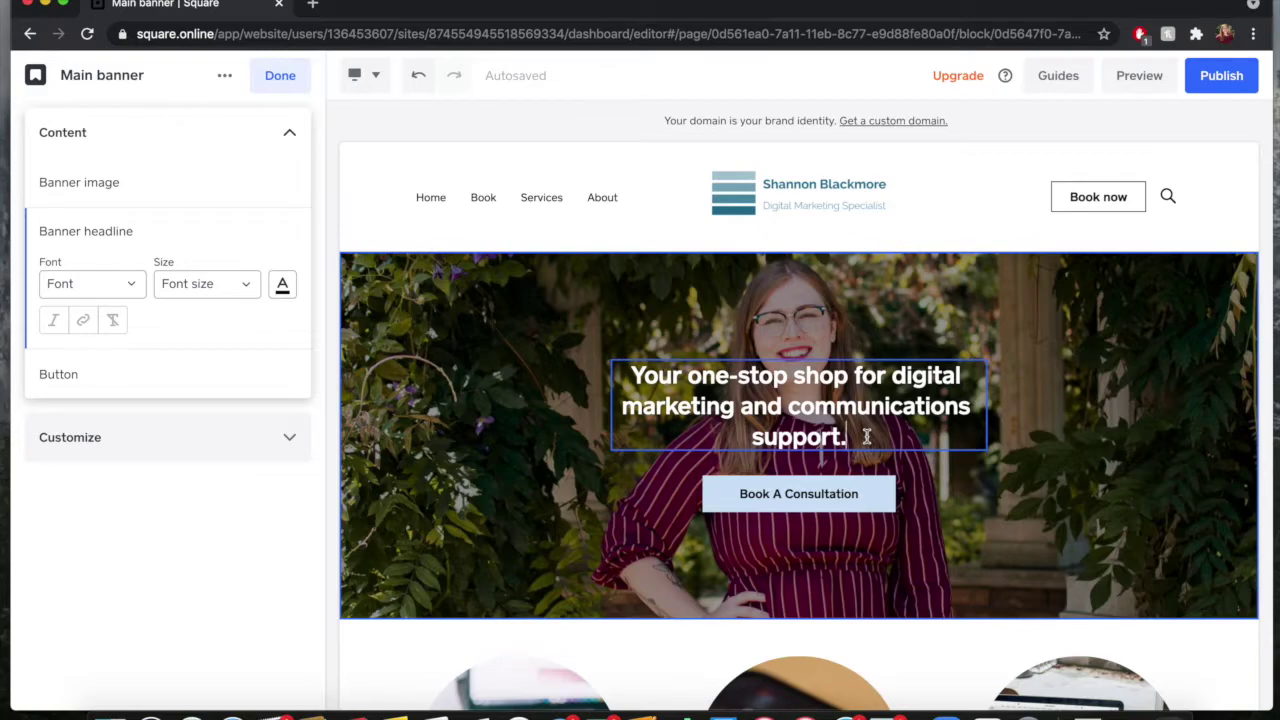
click(866, 436)
text(dks)
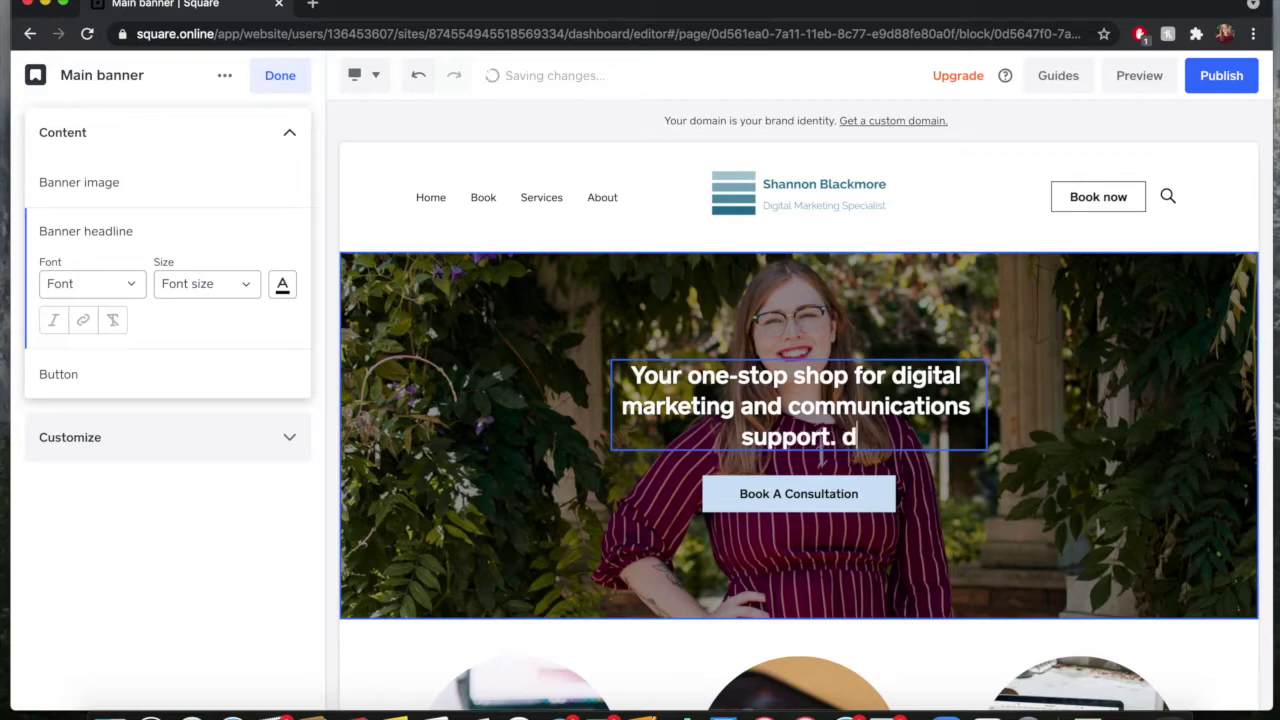
key(BackSpace)
key(BackSpace)
key(BackSpace)
key(BackSpace)
key(BackSpace)
key(BackSpace)
key(BackSpace)
key(BackSpace)
key(BackSpace)
key(BackSpace)
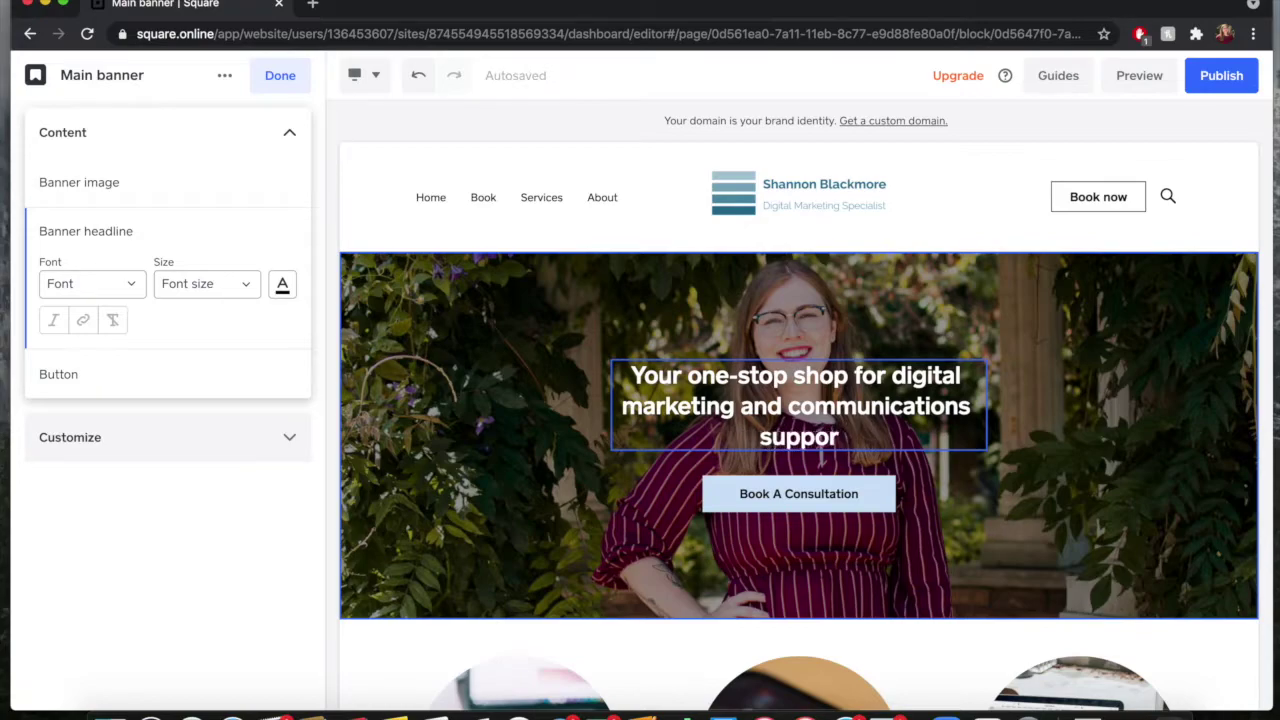
key(BackSpace)
key(BackSpace)
text(s)
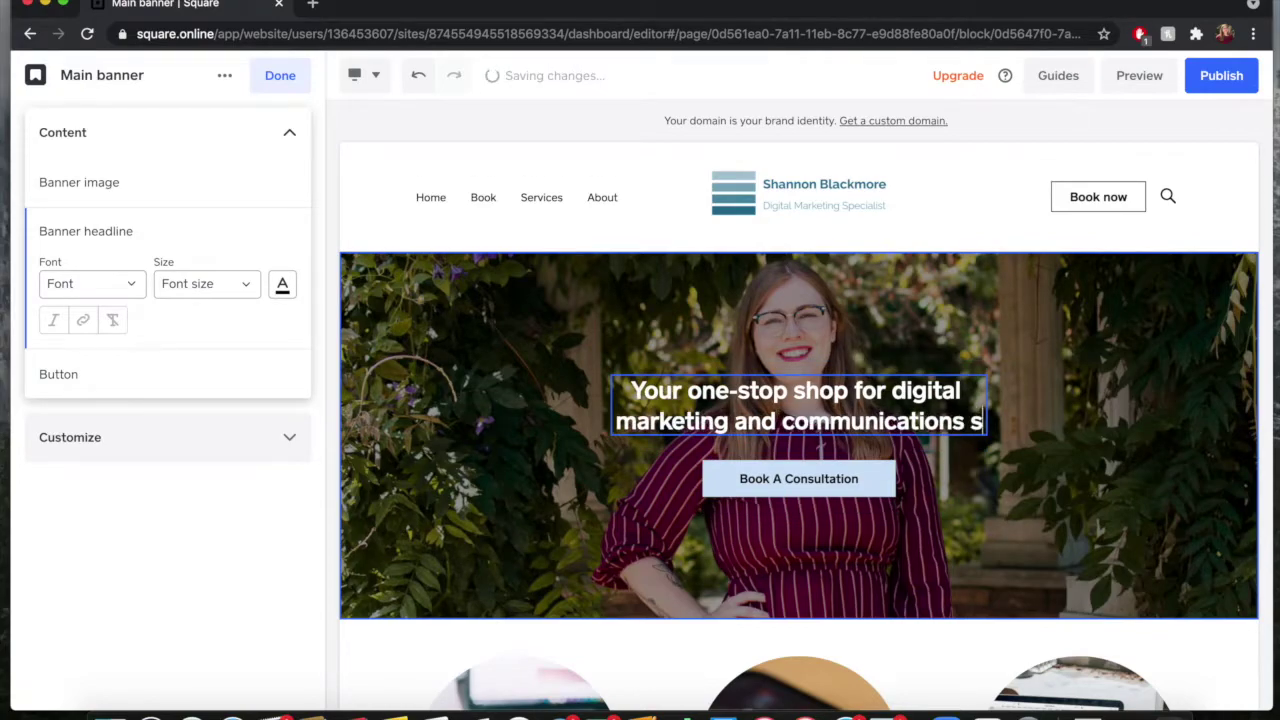
text(upport.)
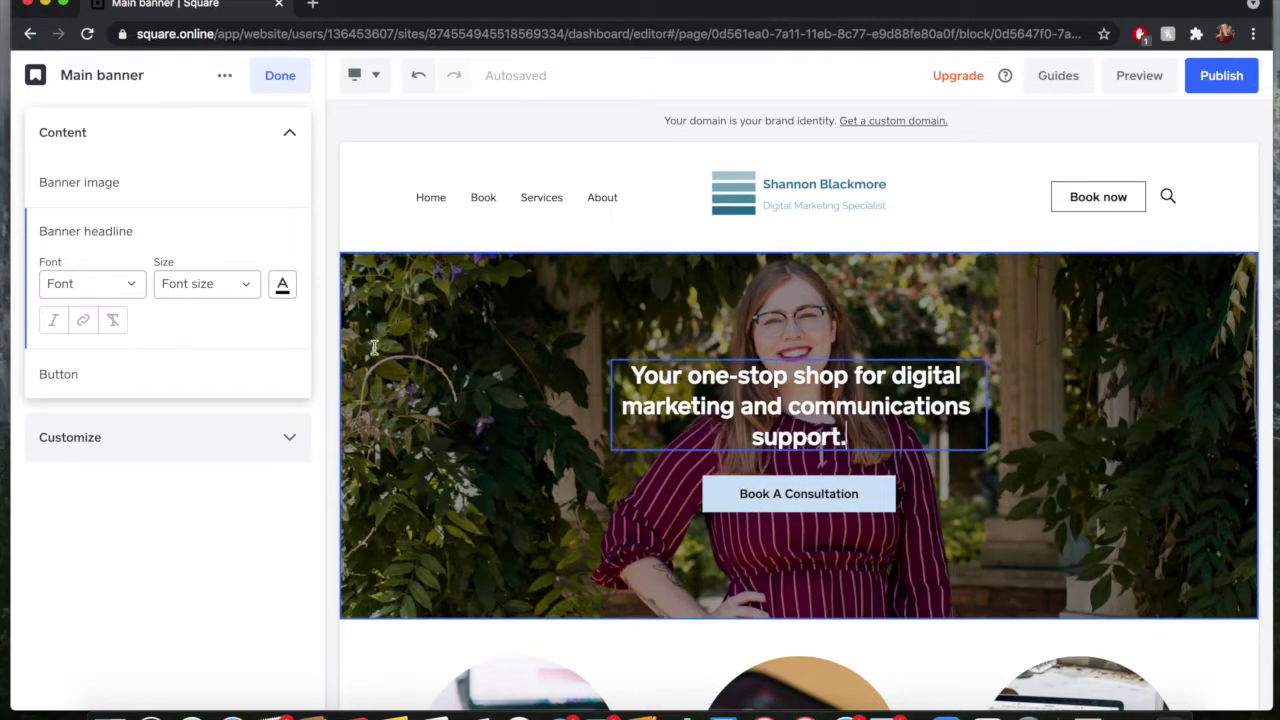
Look at the font size options for the banner headline without choosing one.
click(252, 288)
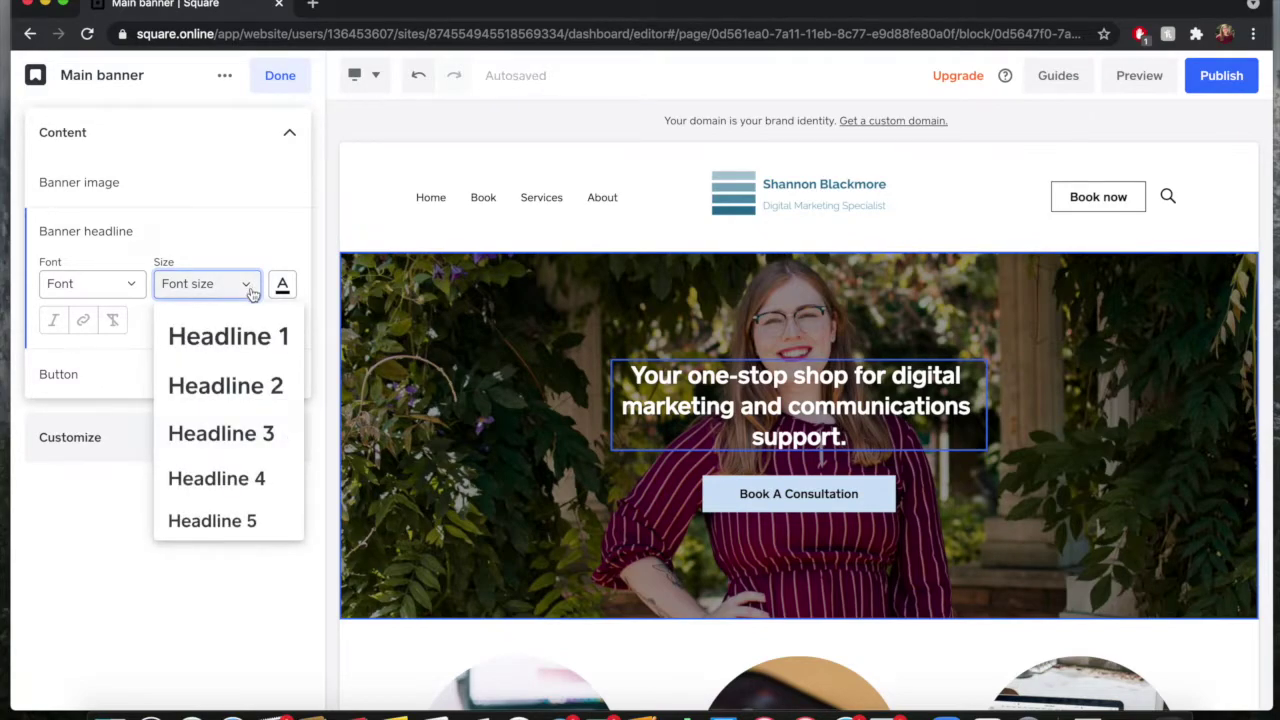
click(242, 248)
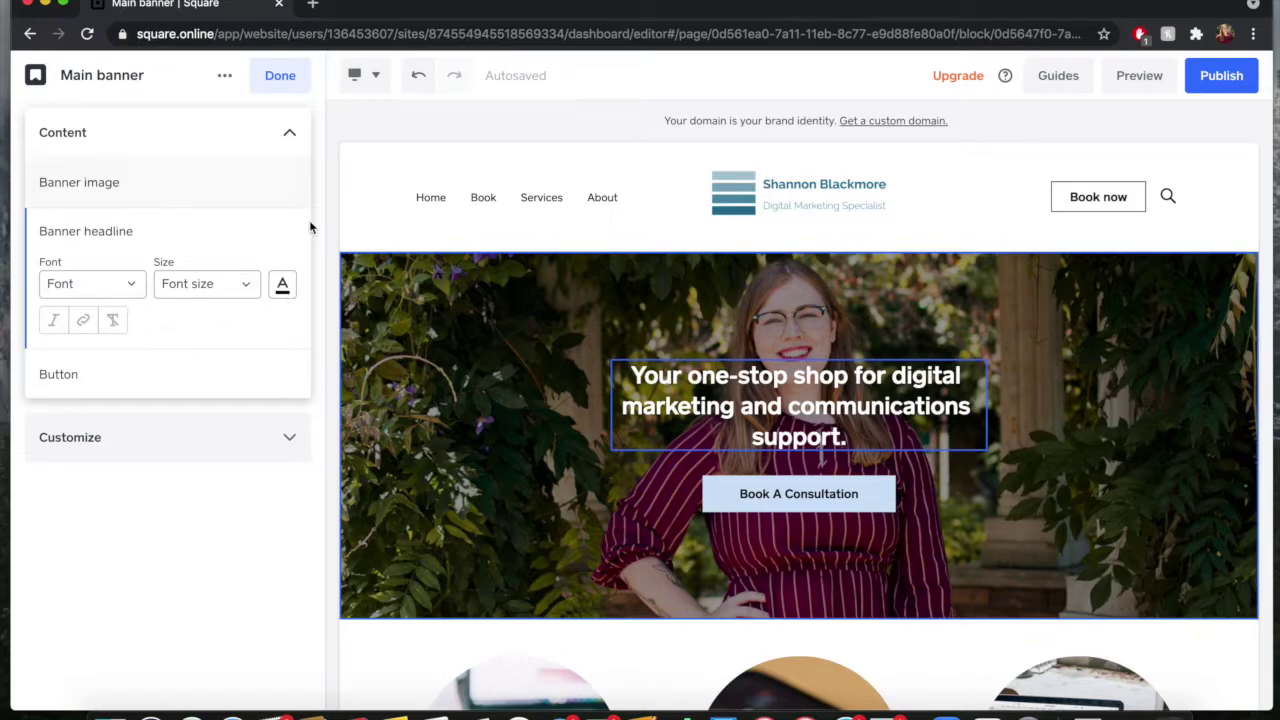
mouse_move(278, 209)
mouse_move(253, 401)
Open the banner button's link for editing and look through the available link types.
click(169, 372)
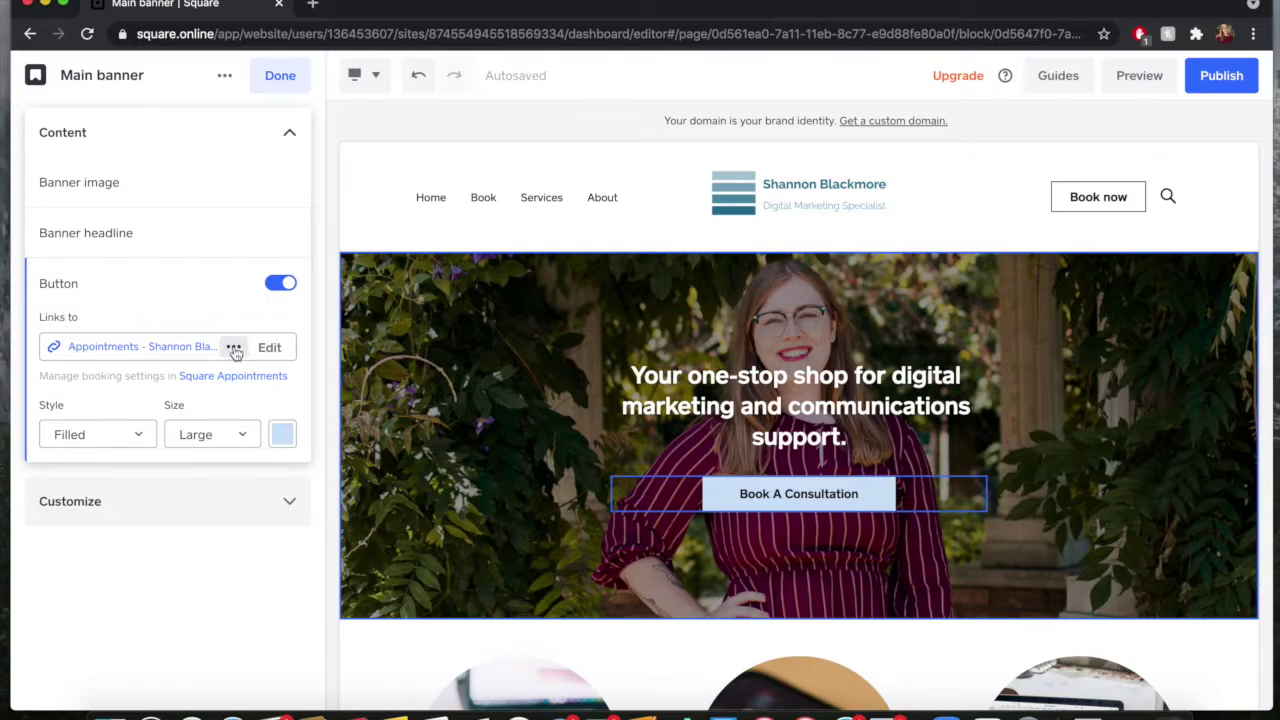
click(234, 349)
click(269, 347)
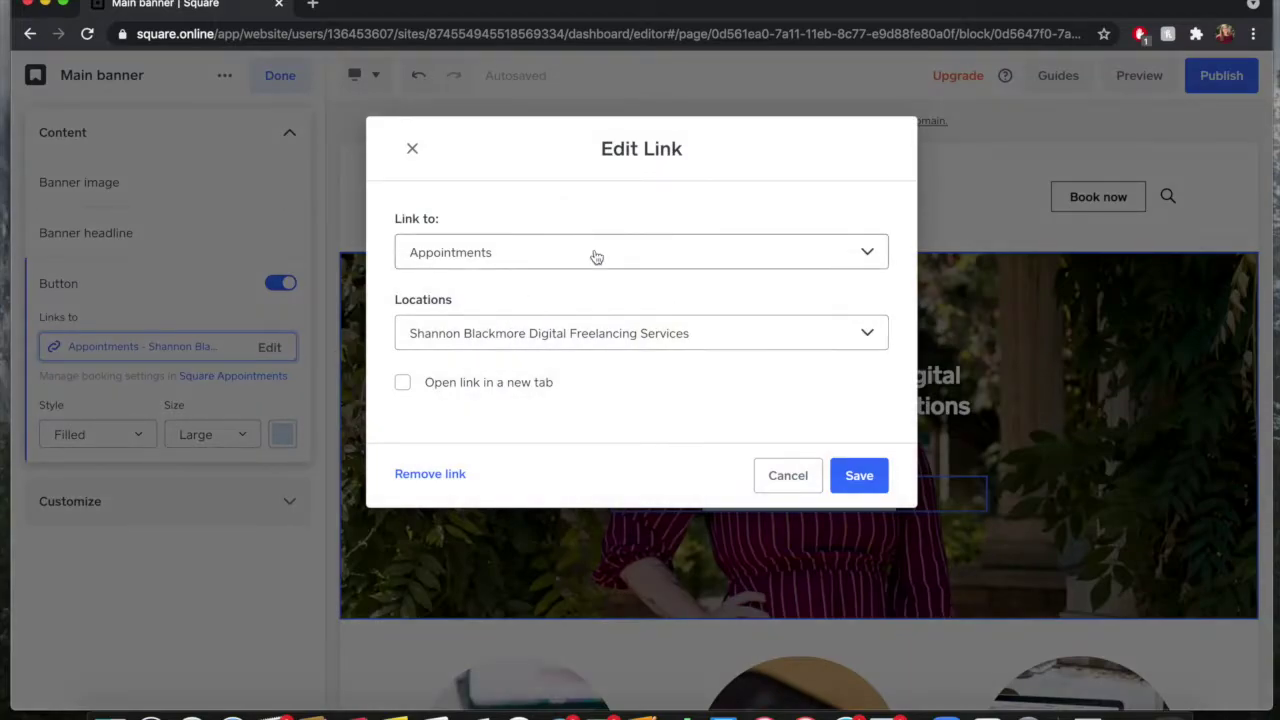
click(596, 257)
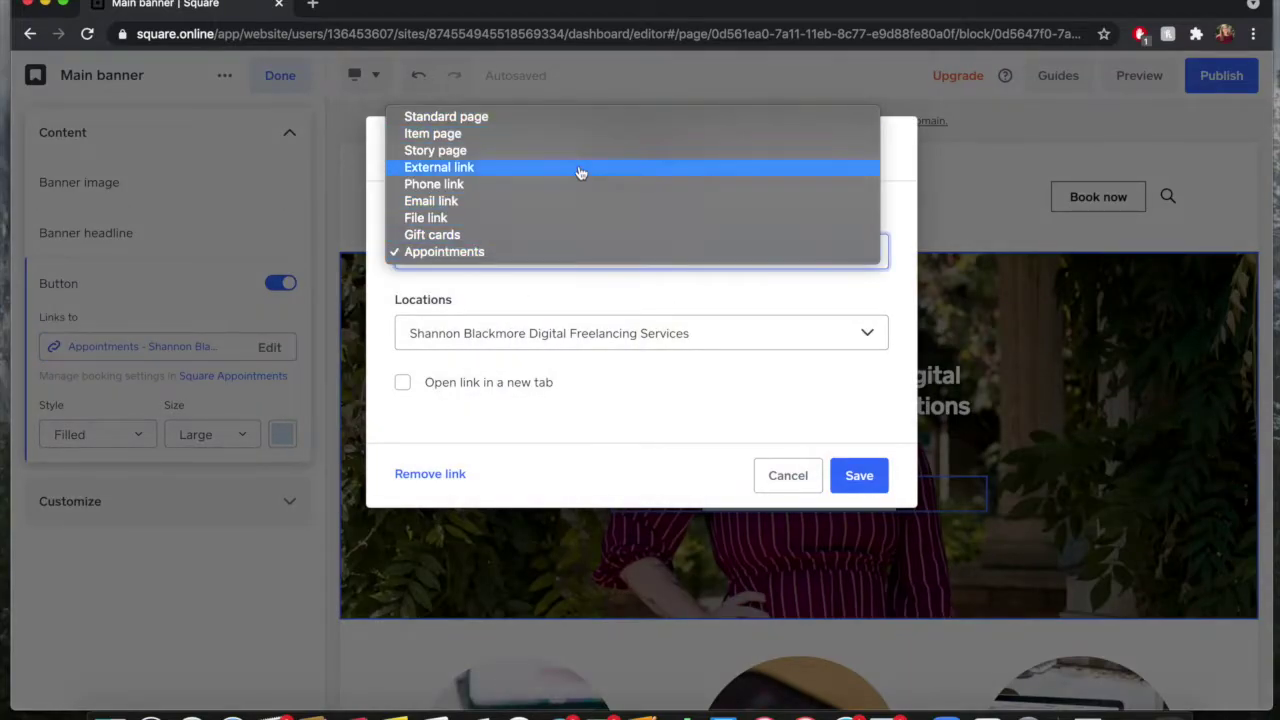
click(565, 262)
click(563, 258)
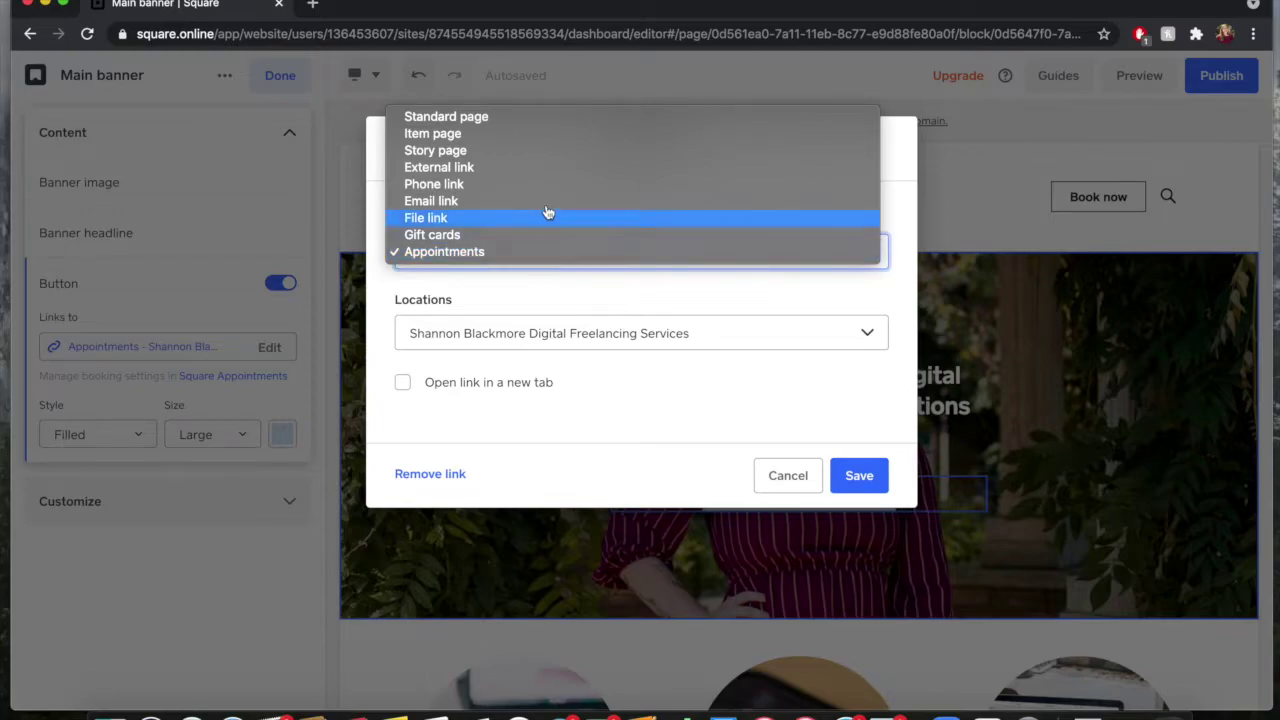
Try Item page as the button's link type, switch back to Appointments, check the location choices and save the link.
click(529, 144)
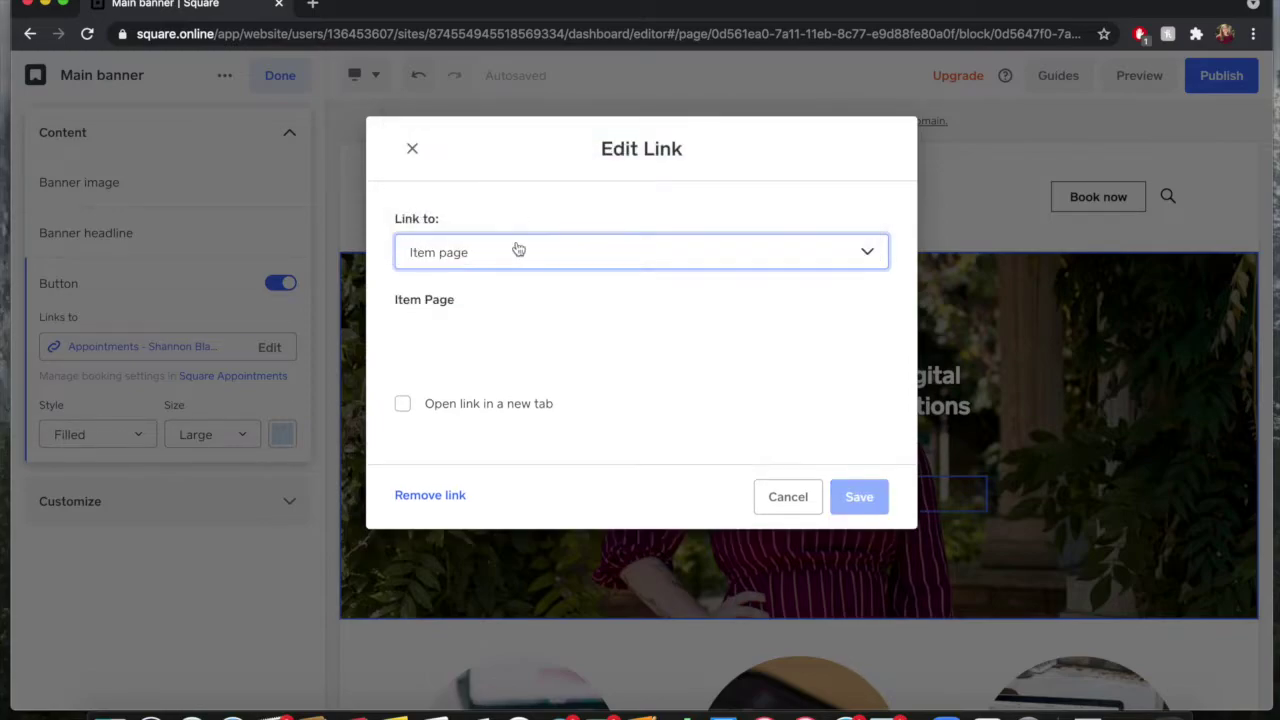
click(581, 255)
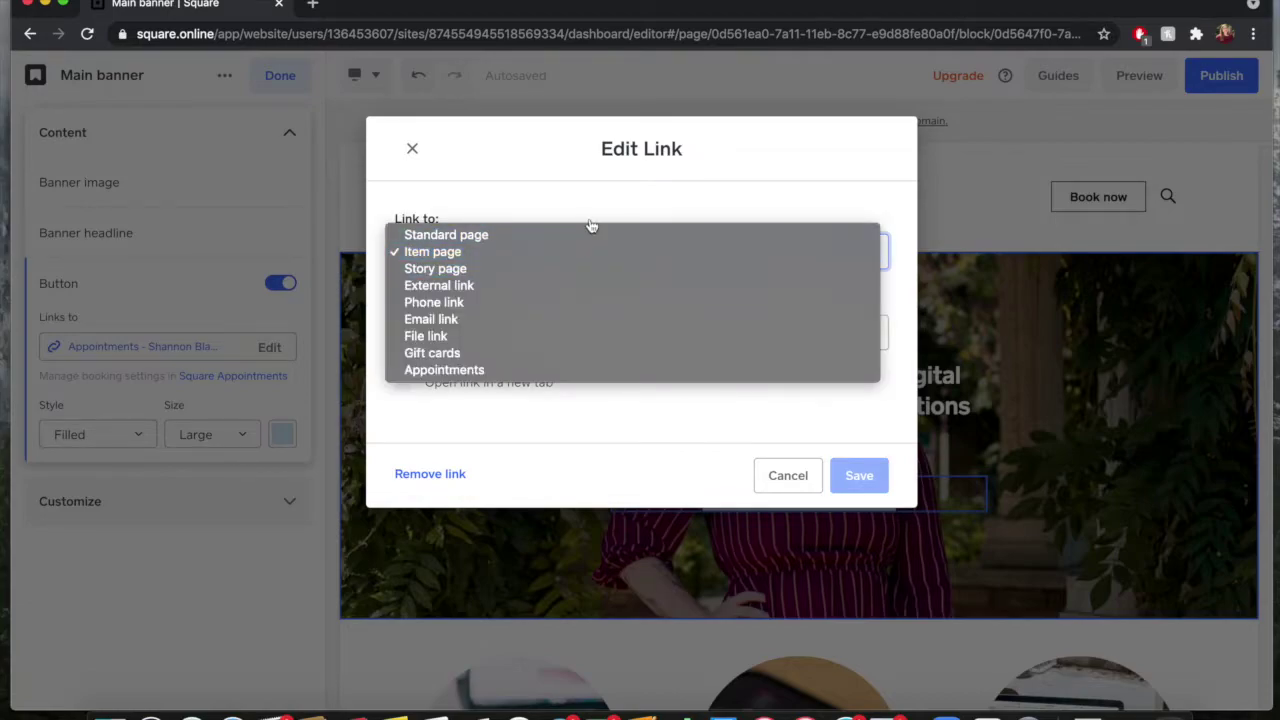
click(568, 370)
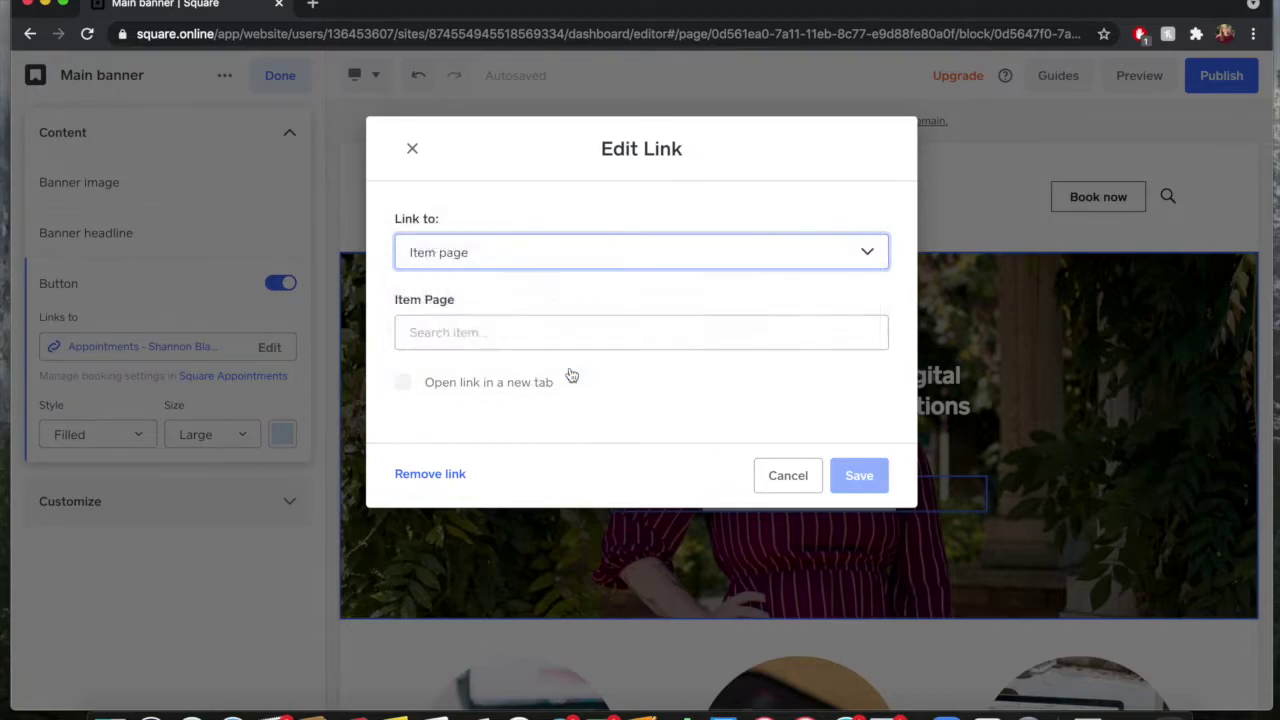
click(632, 340)
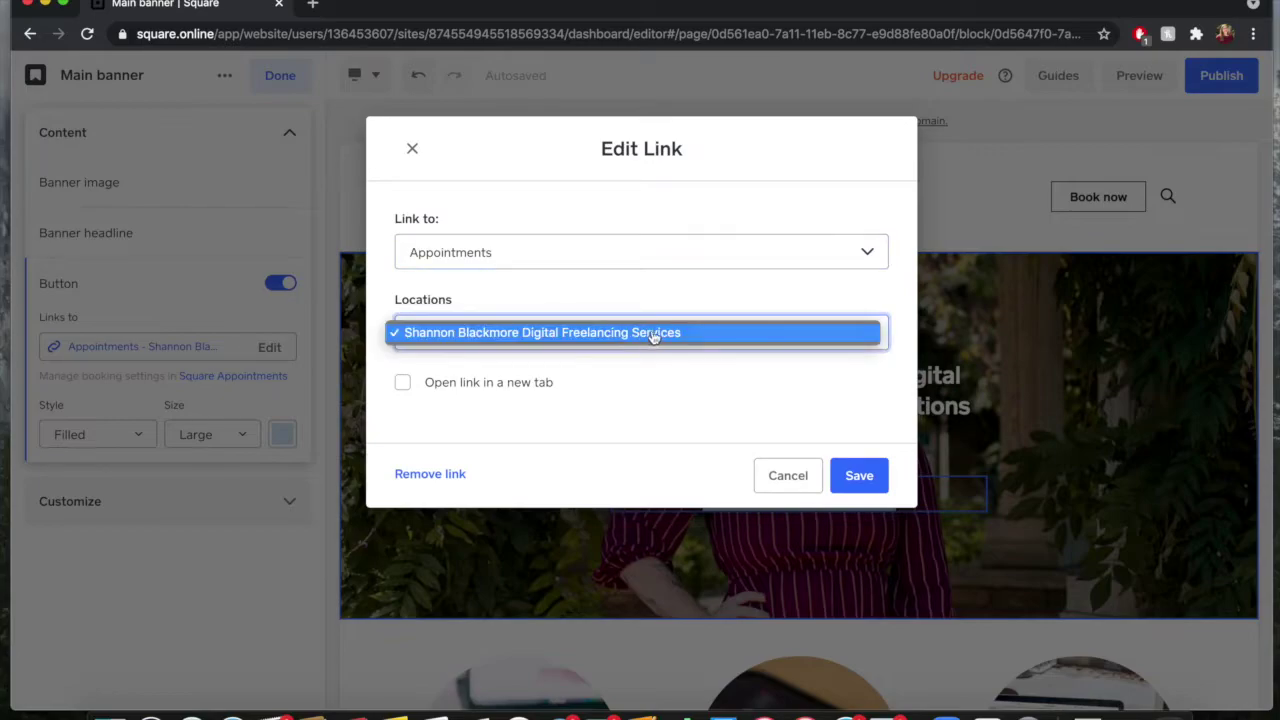
click(709, 391)
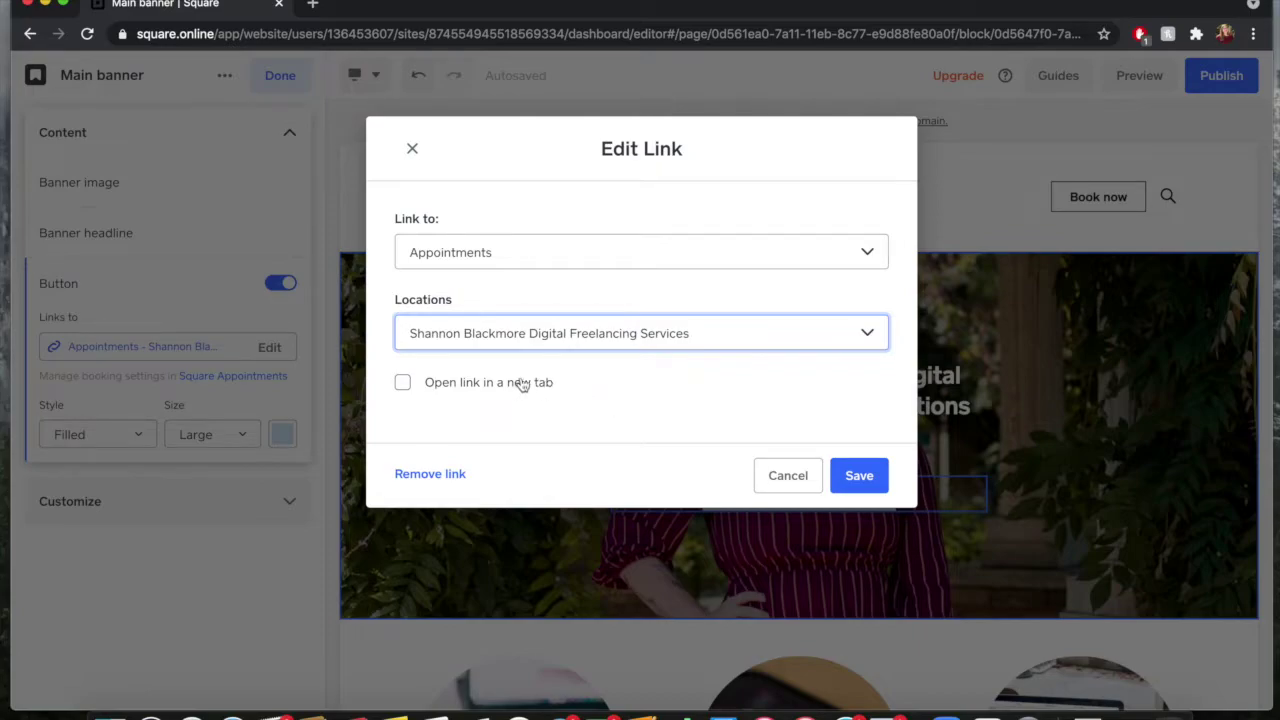
click(871, 487)
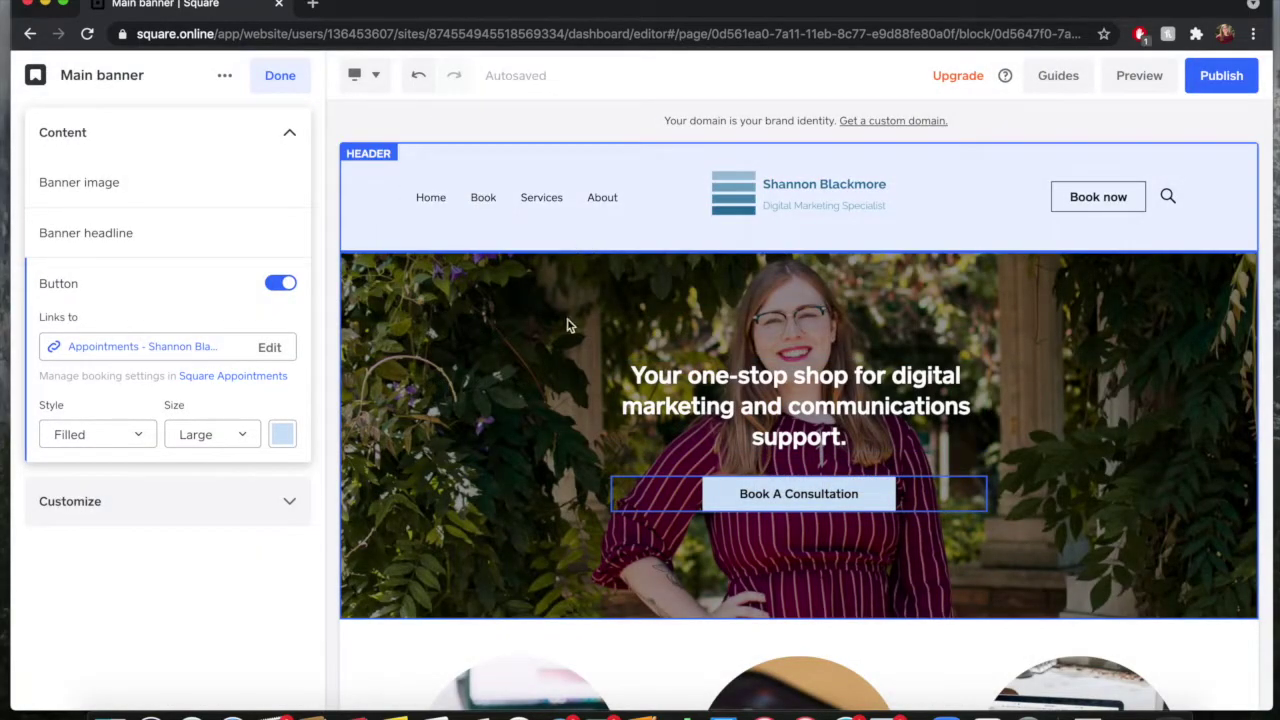
Open the content settings of the Social Media Management group in the three-column text and image section.
scroll(677, 590, down, 1)
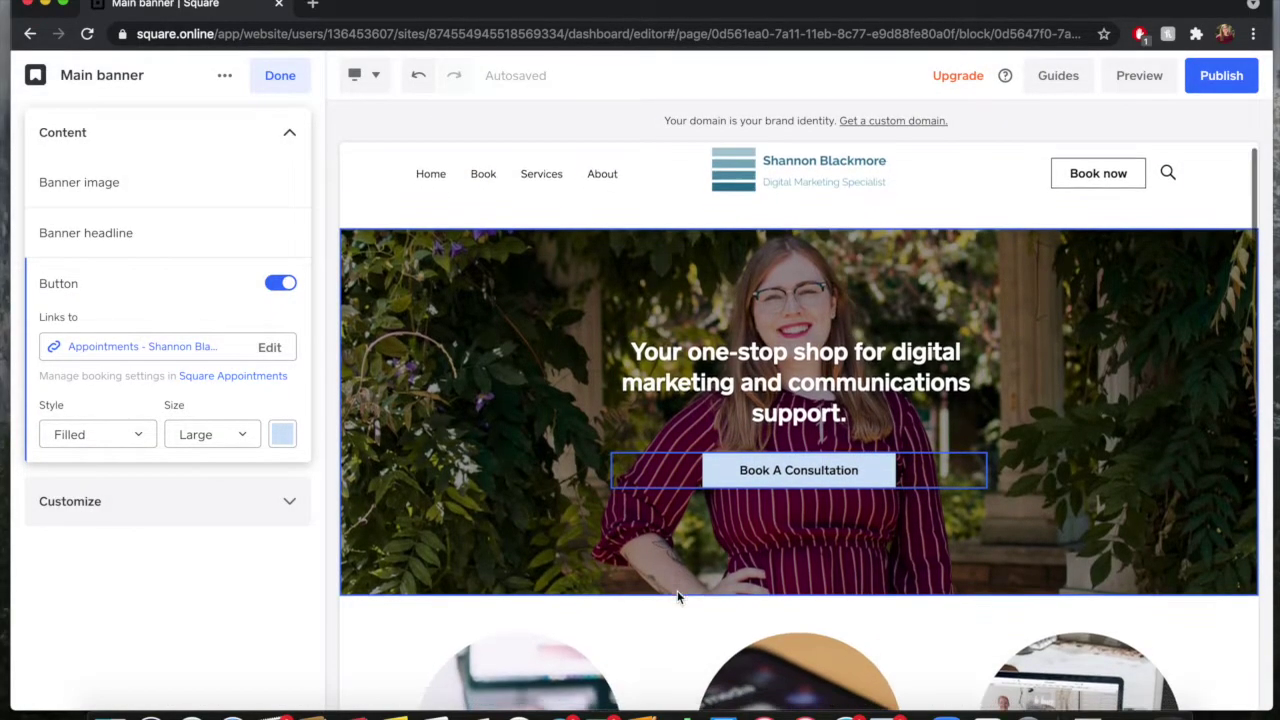
scroll(677, 595, down, 5)
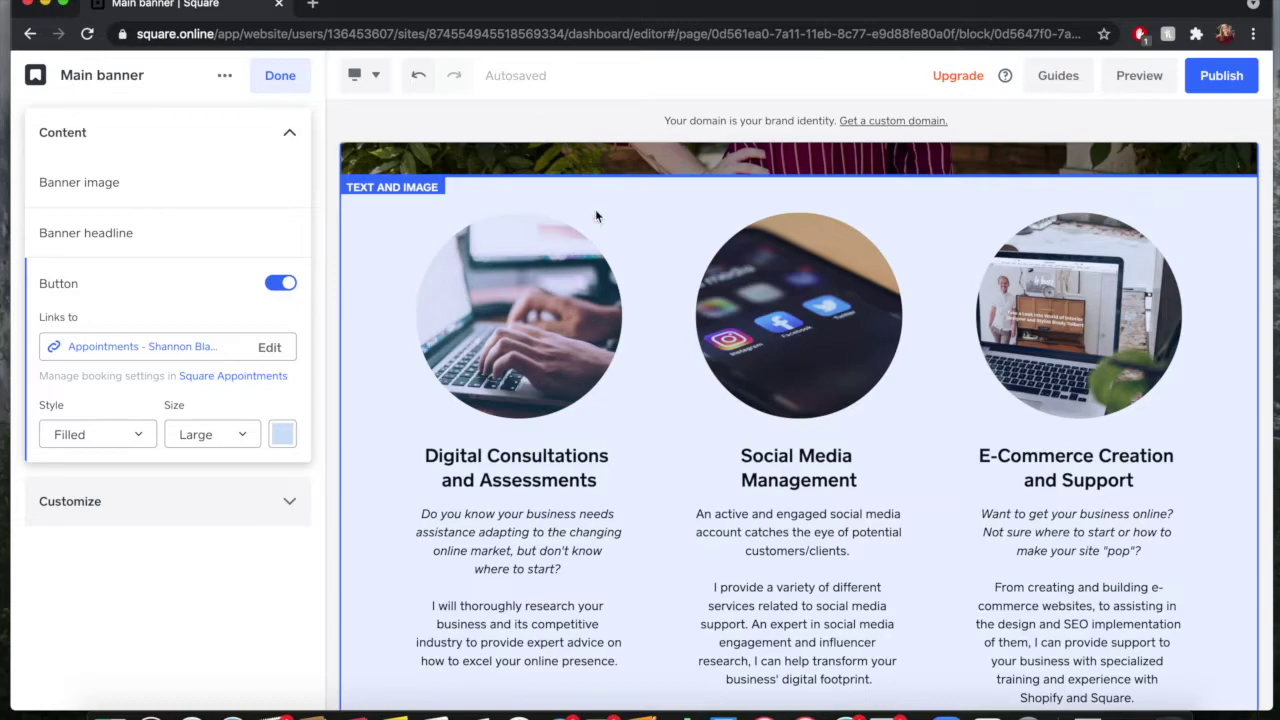
click(803, 324)
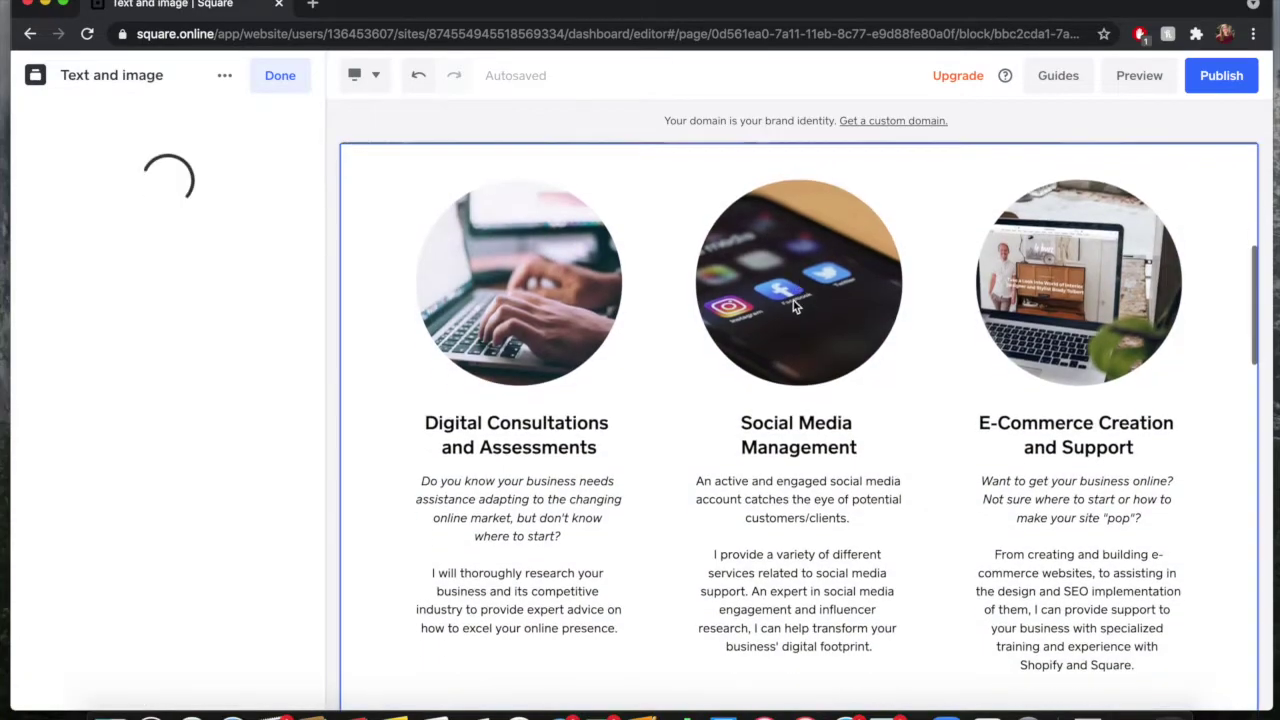
click(797, 290)
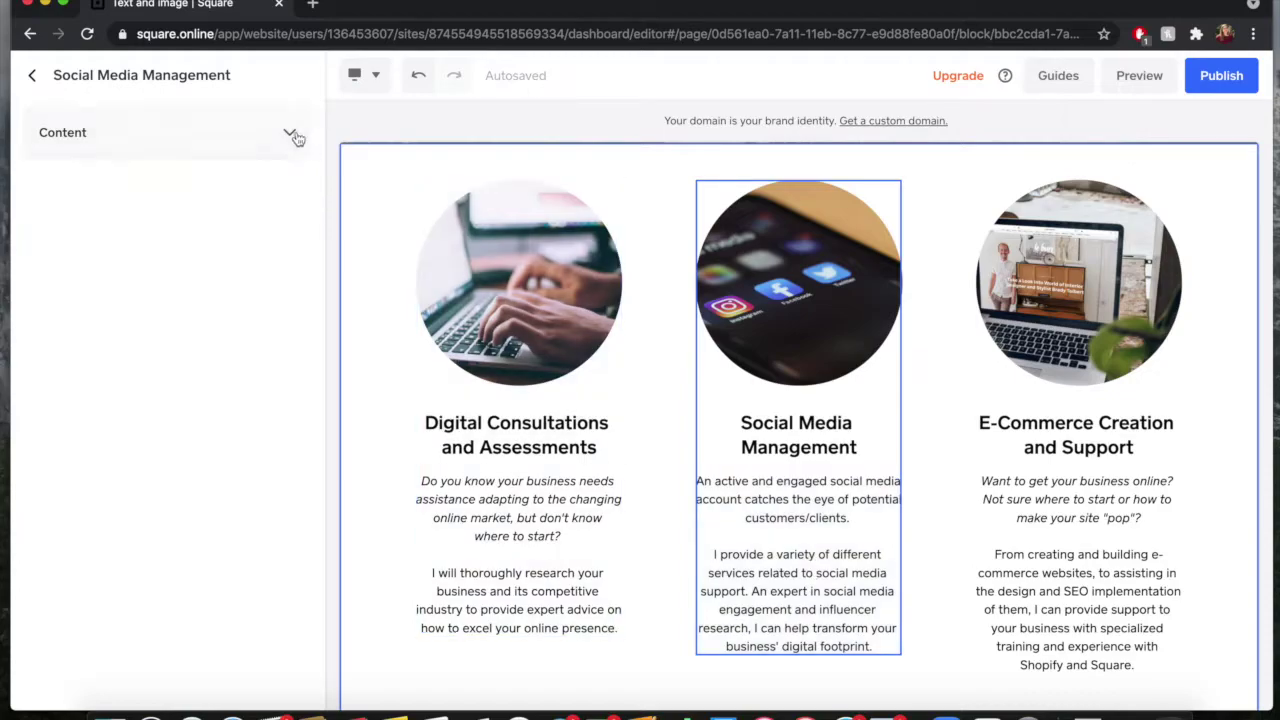
click(291, 134)
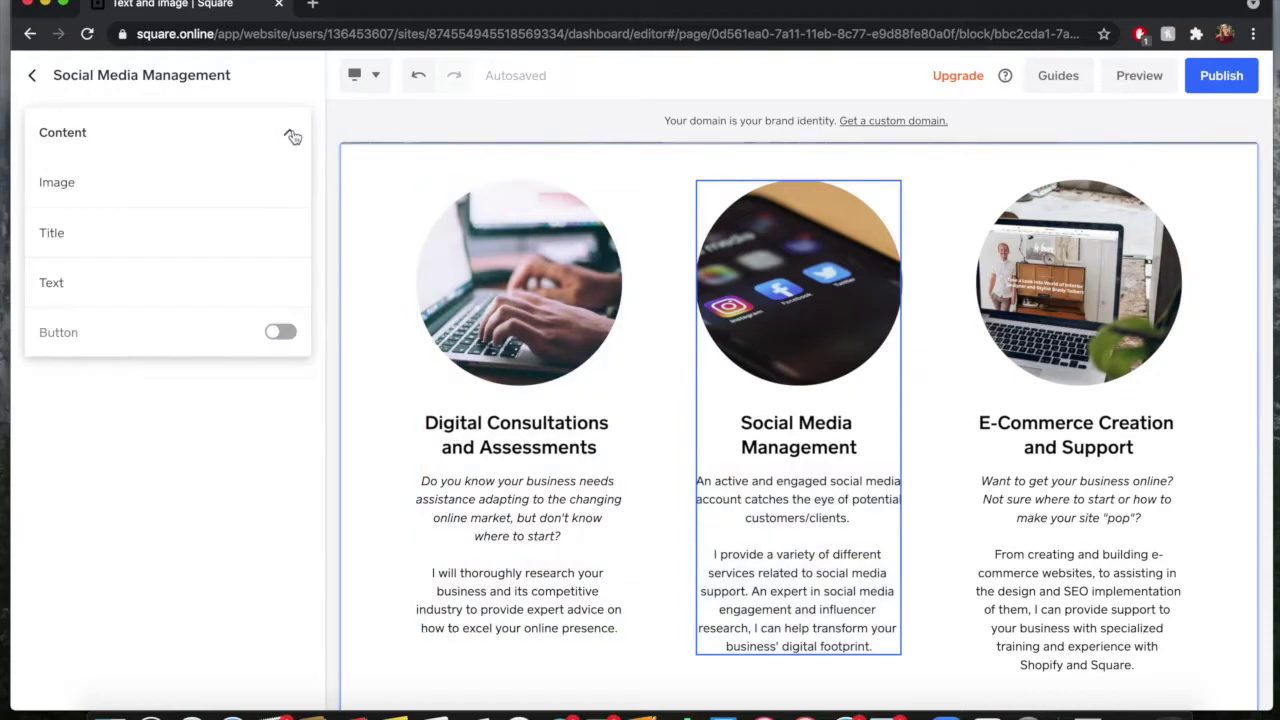
Examine the Social Media Management group's image settings, including the choices for replacing or deleting the image.
click(151, 196)
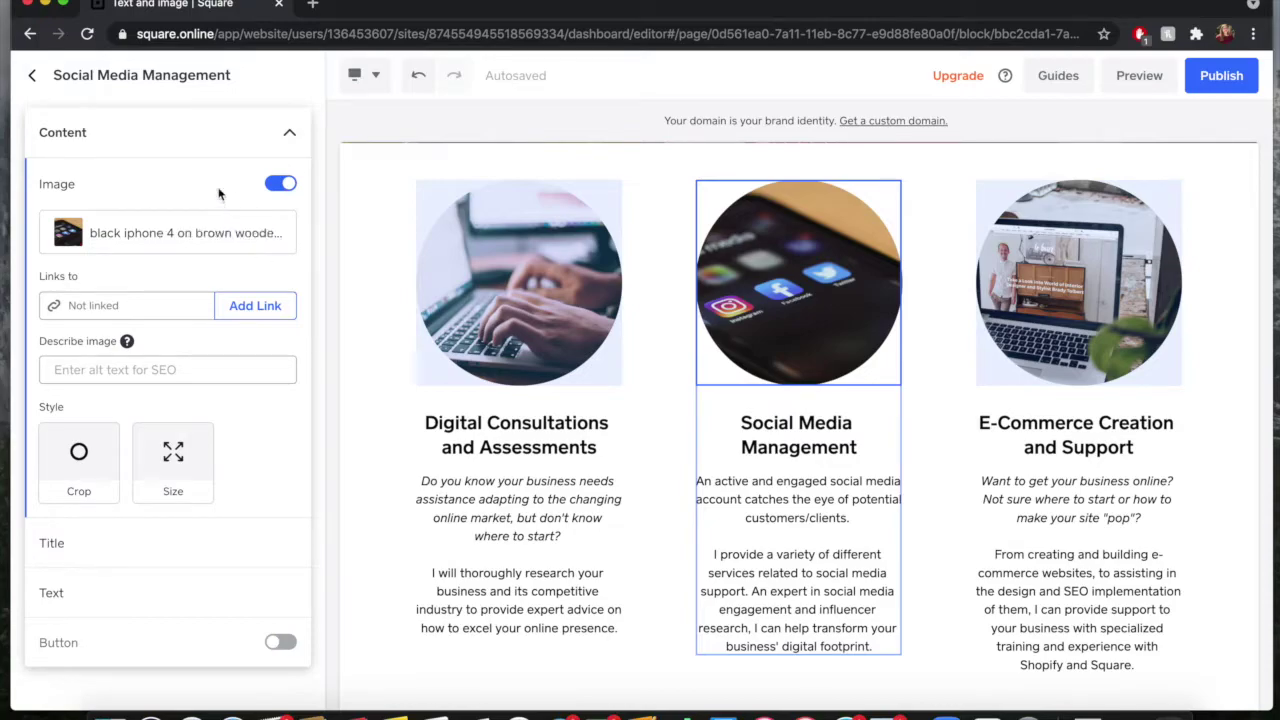
click(172, 141)
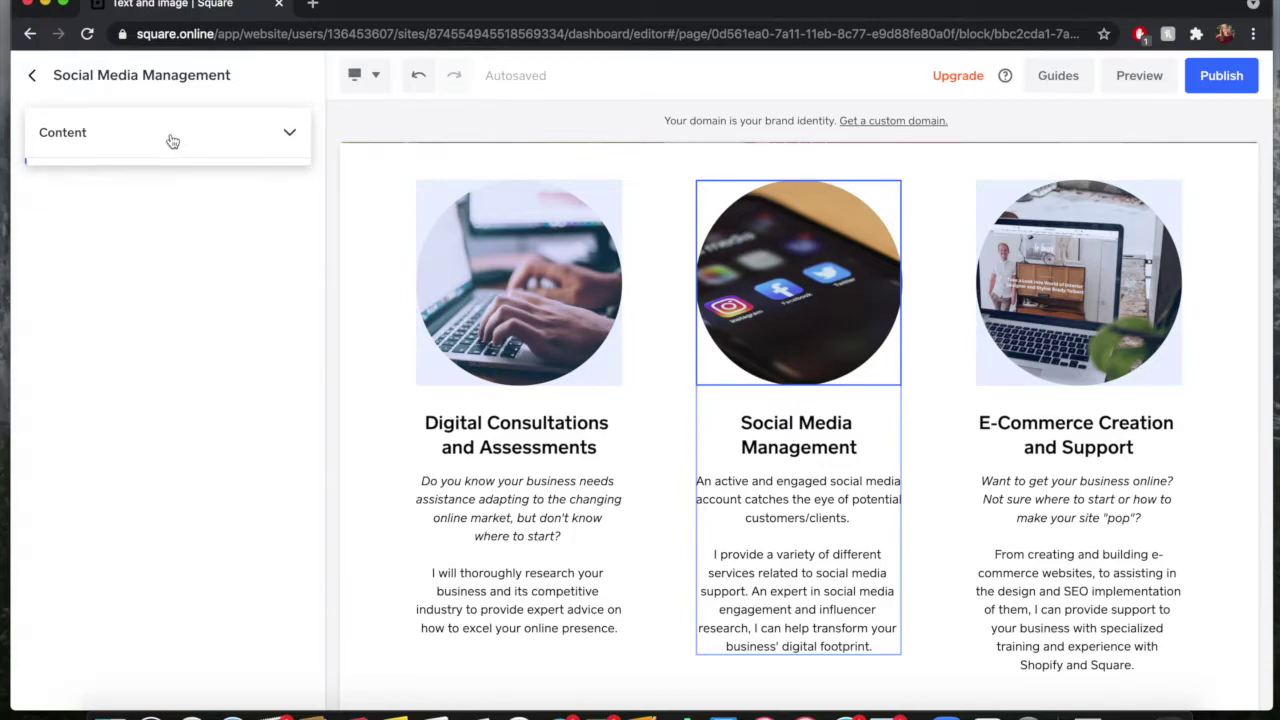
click(186, 134)
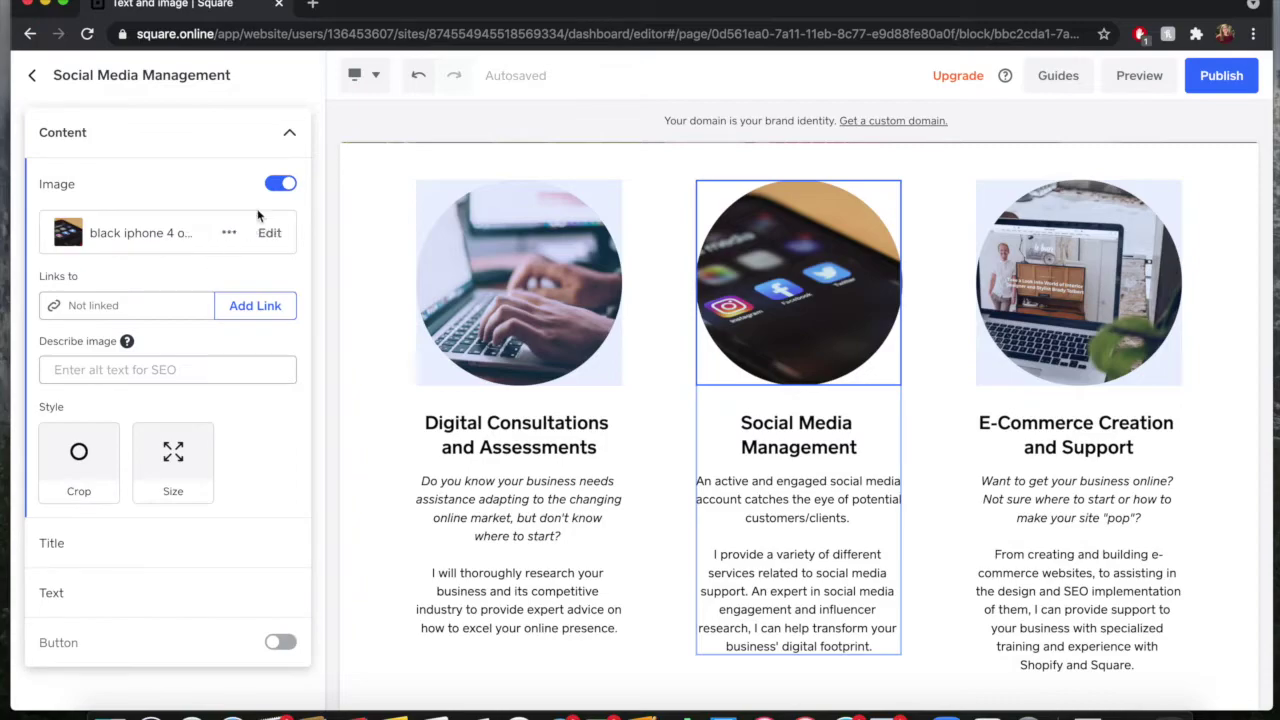
click(178, 440)
click(228, 232)
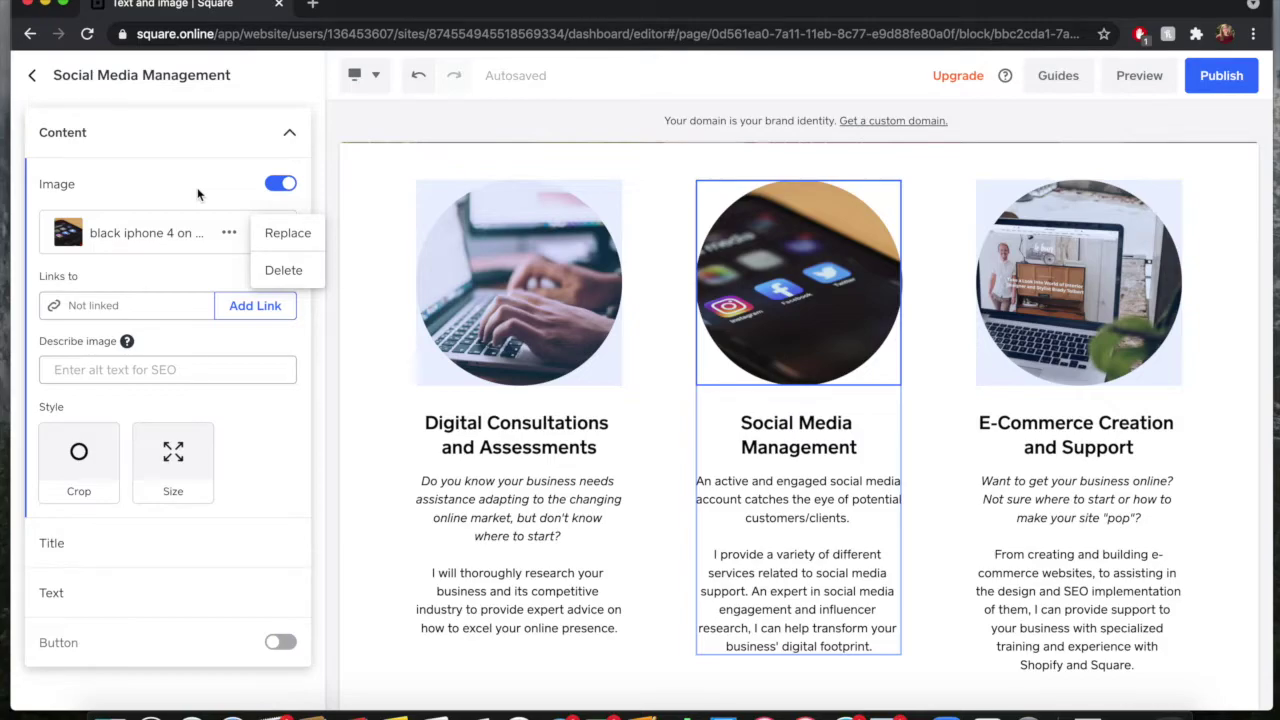
Cycle the group images through the portrait, landscape and square crops back to the circle crop.
click(79, 457)
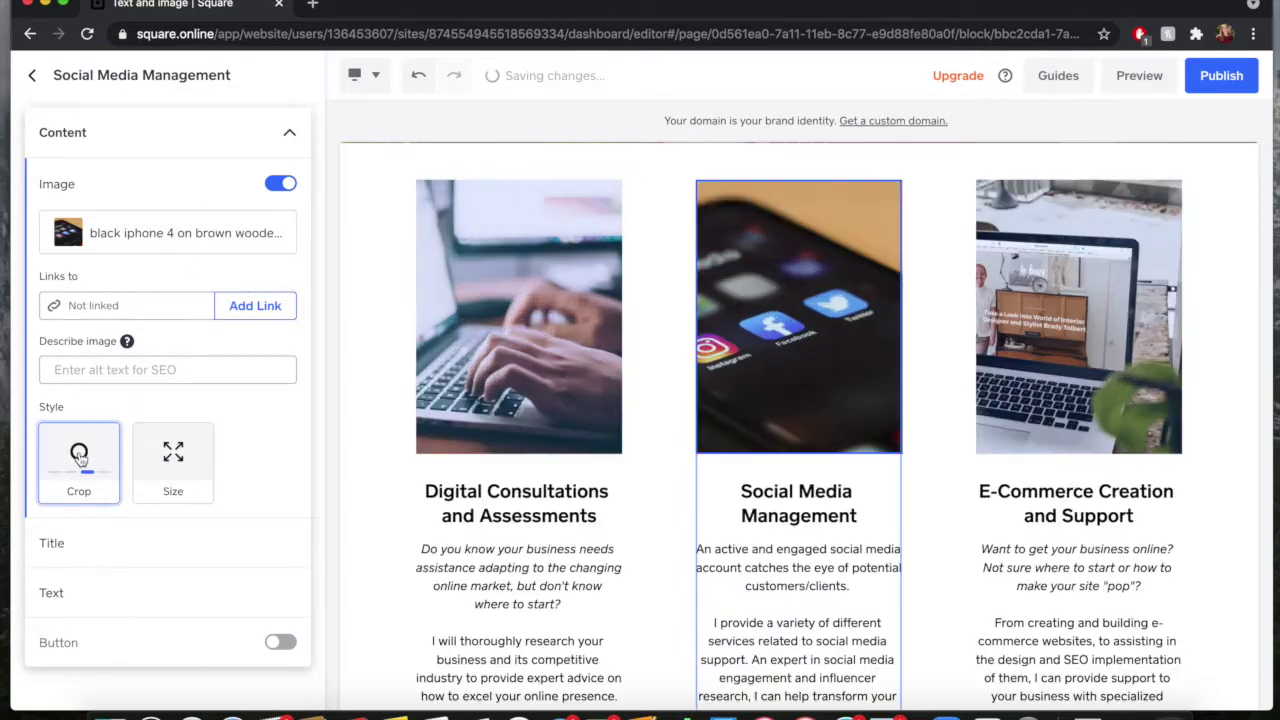
click(79, 457)
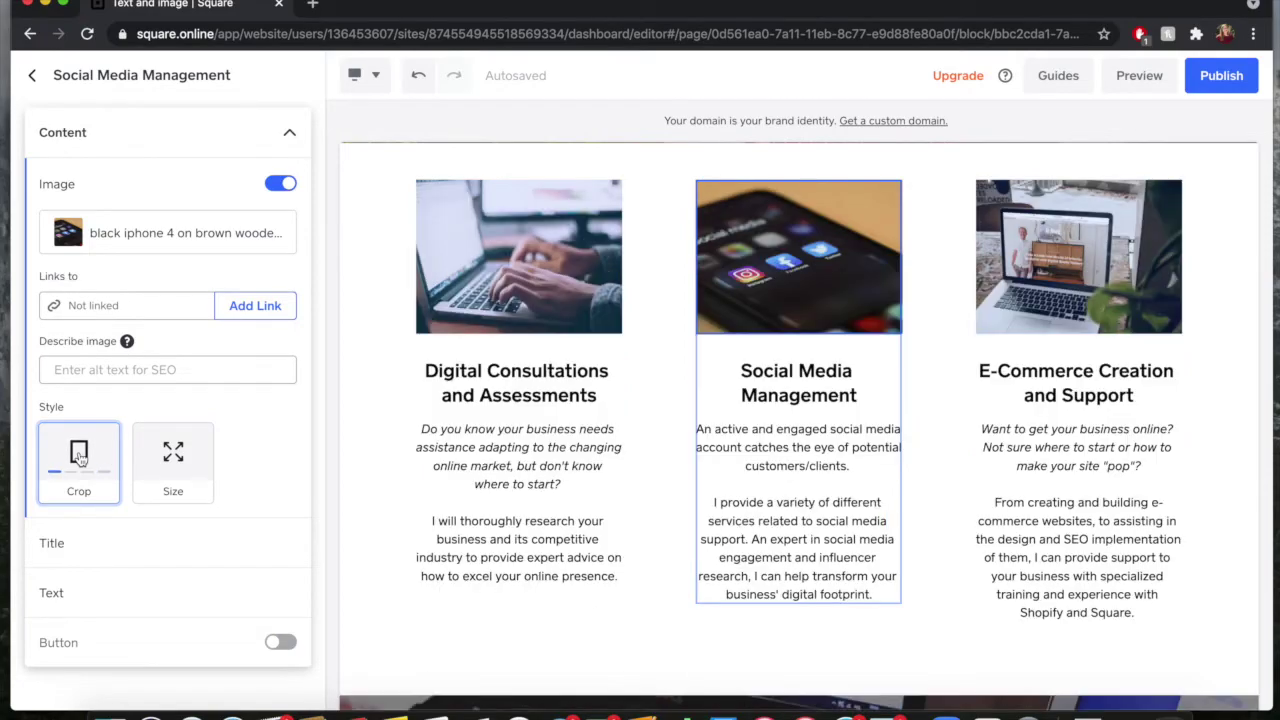
click(79, 457)
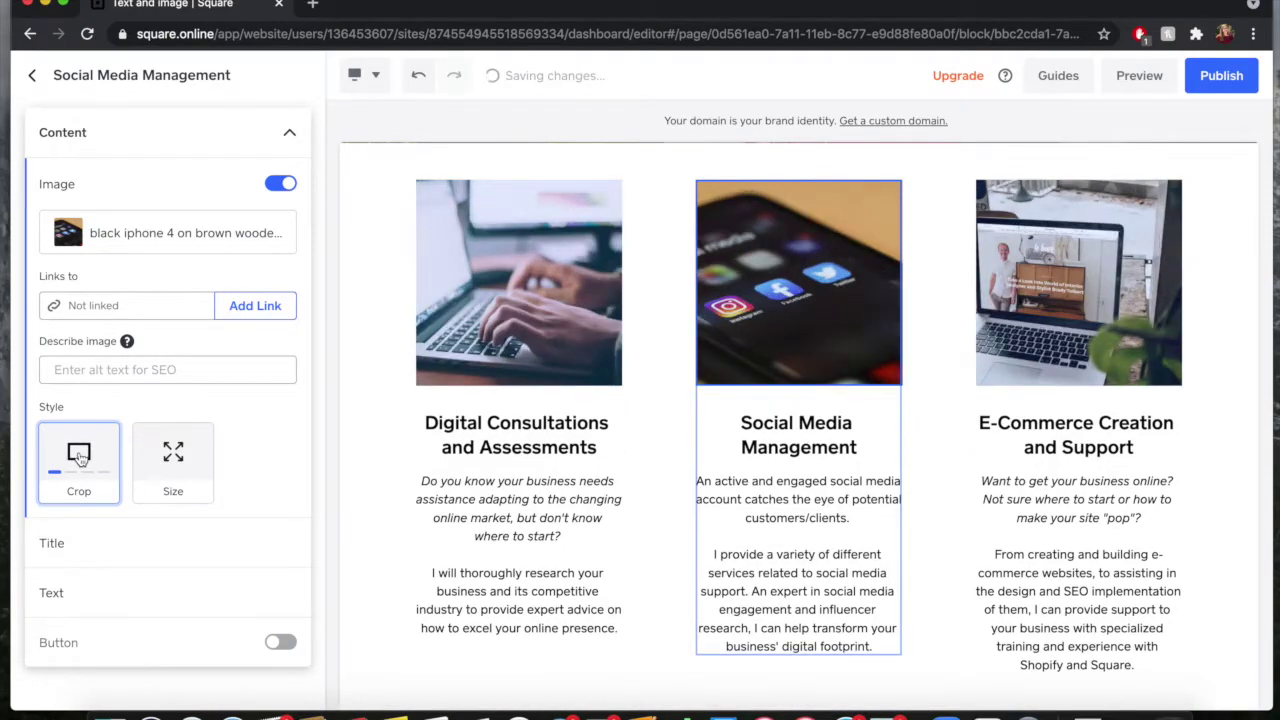
click(79, 457)
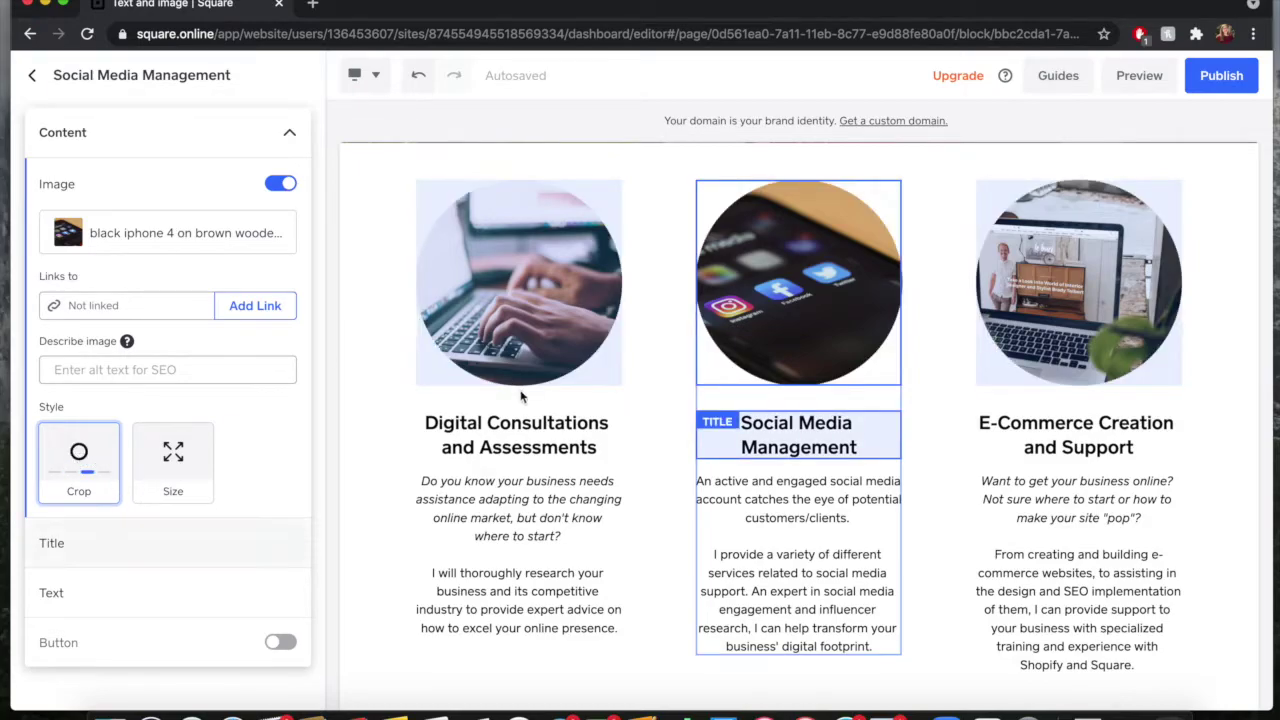
Look at the title and text formatting options of the Social Media Management group.
click(158, 551)
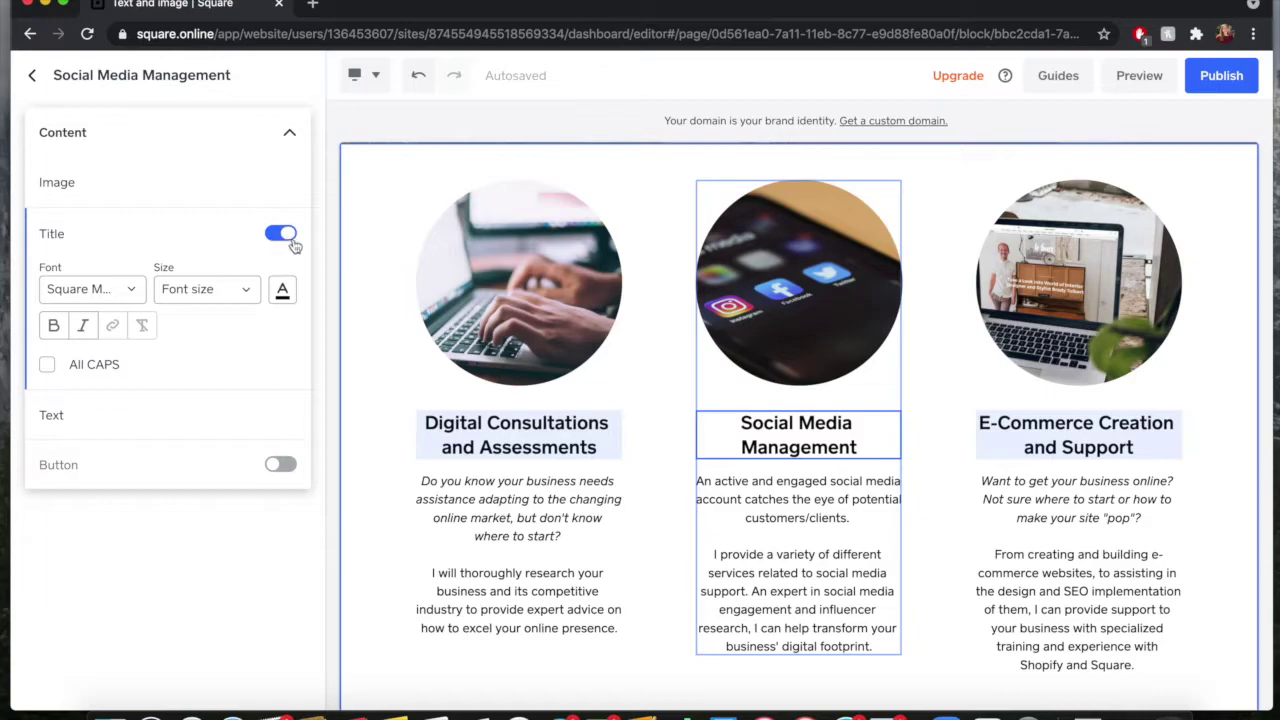
mouse_move(124, 428)
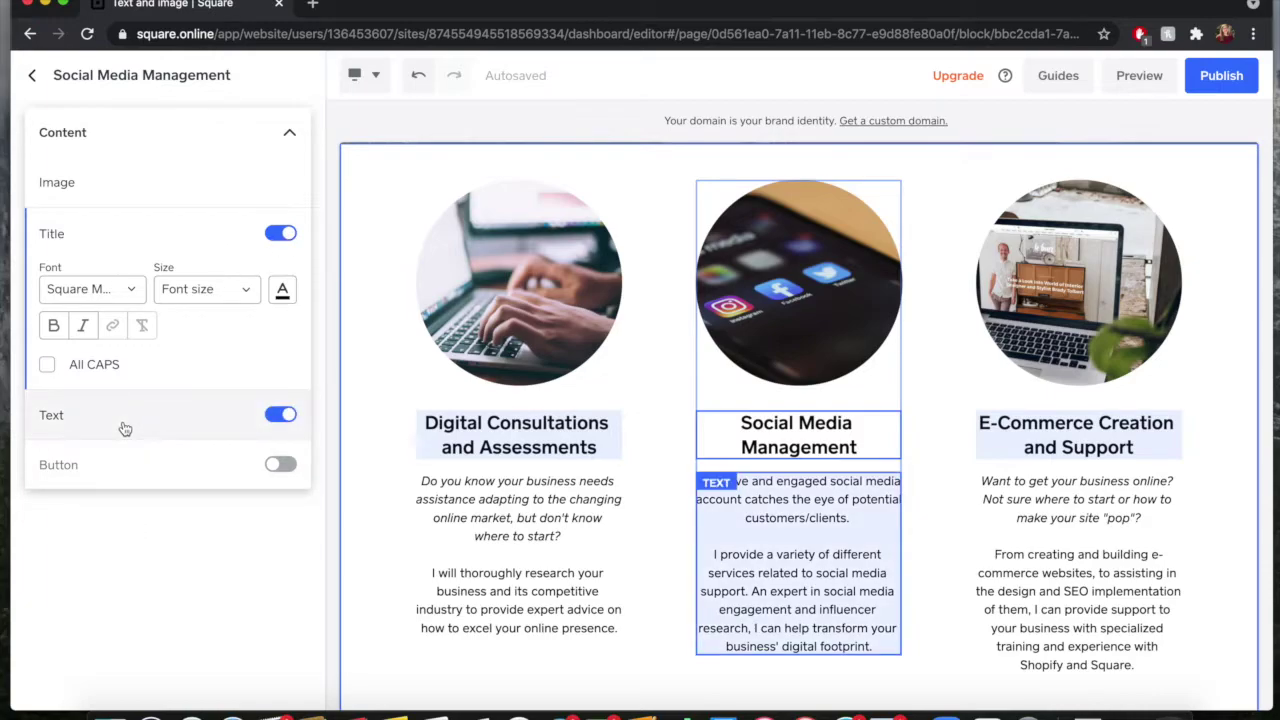
click(123, 421)
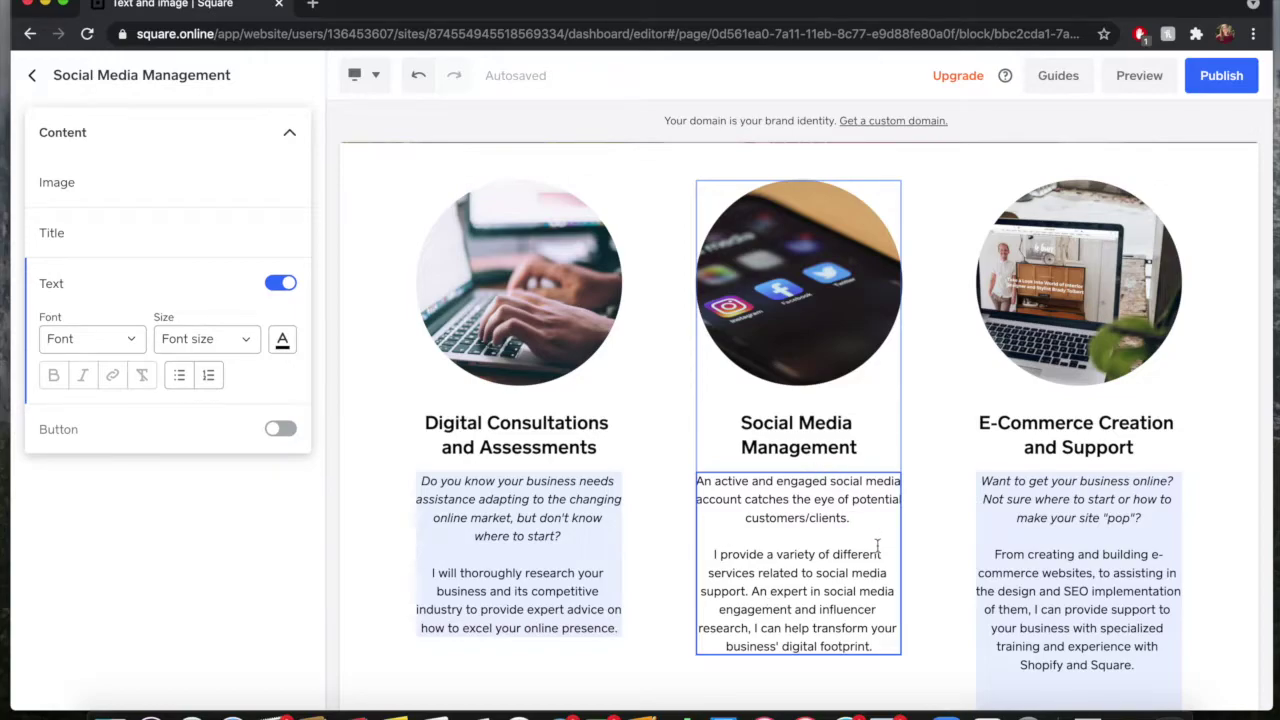
Turn the group's button on and off again, and return to the section's overall settings.
click(175, 437)
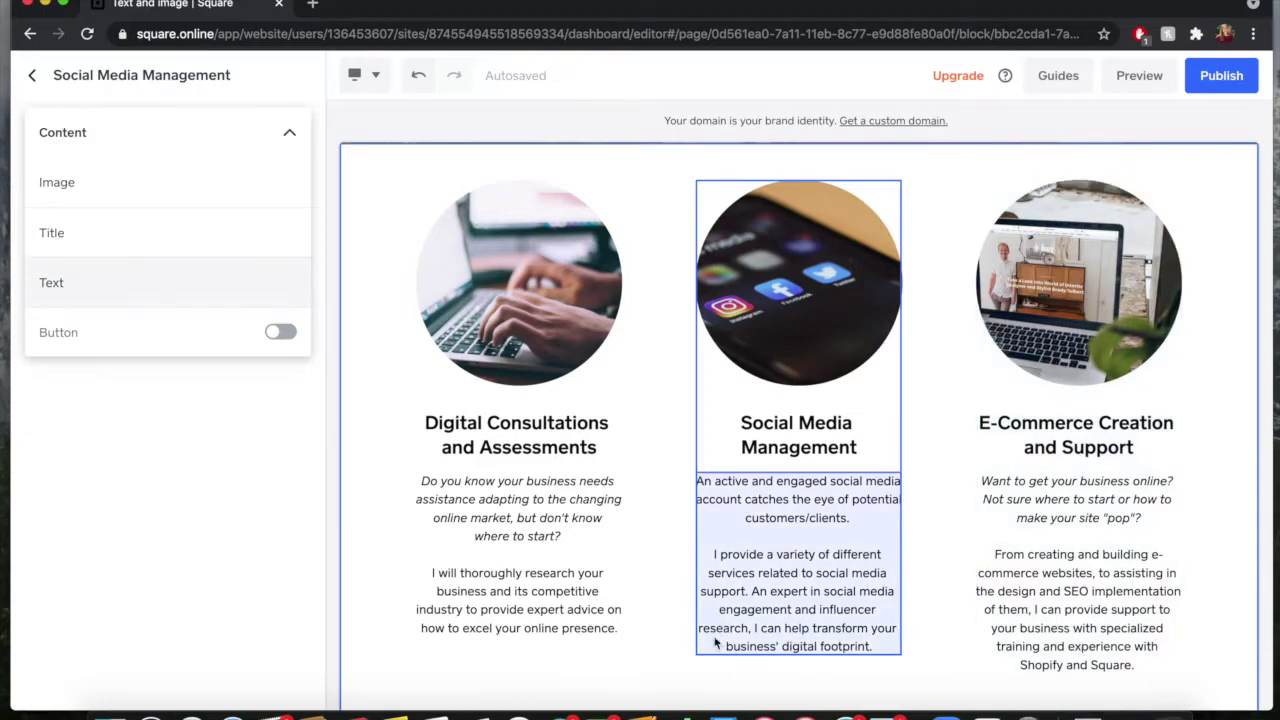
click(282, 333)
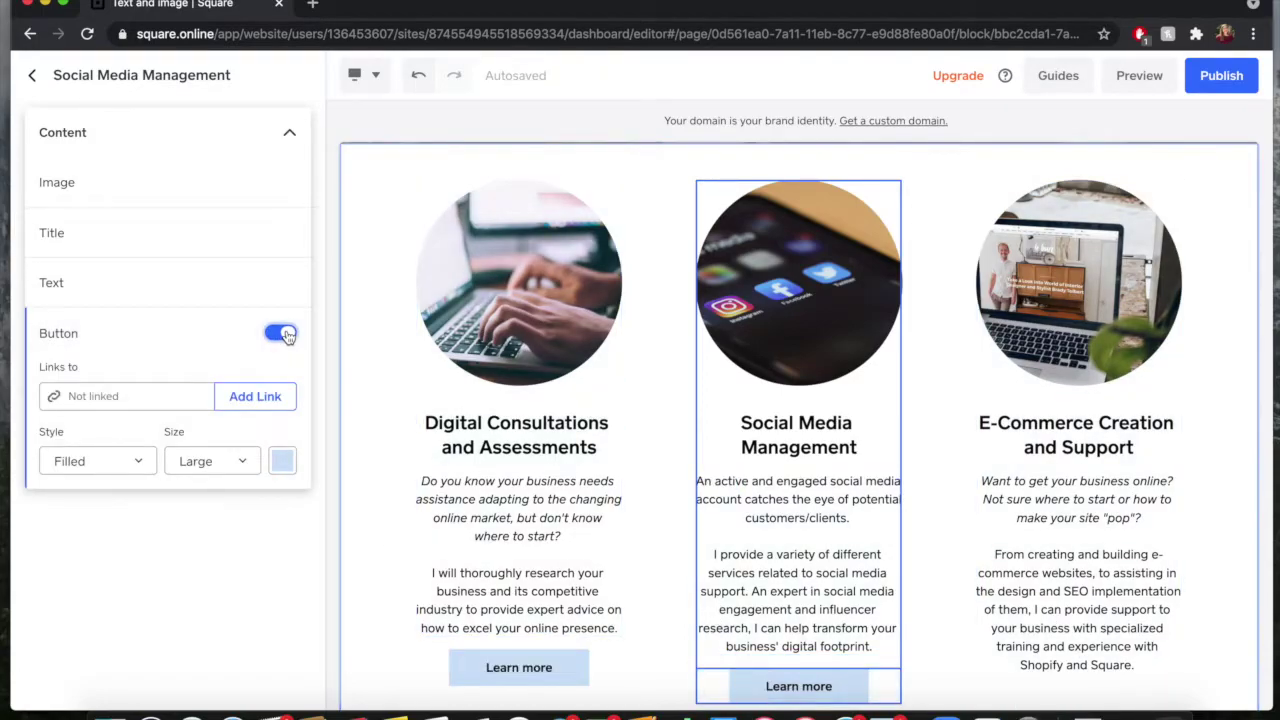
click(282, 333)
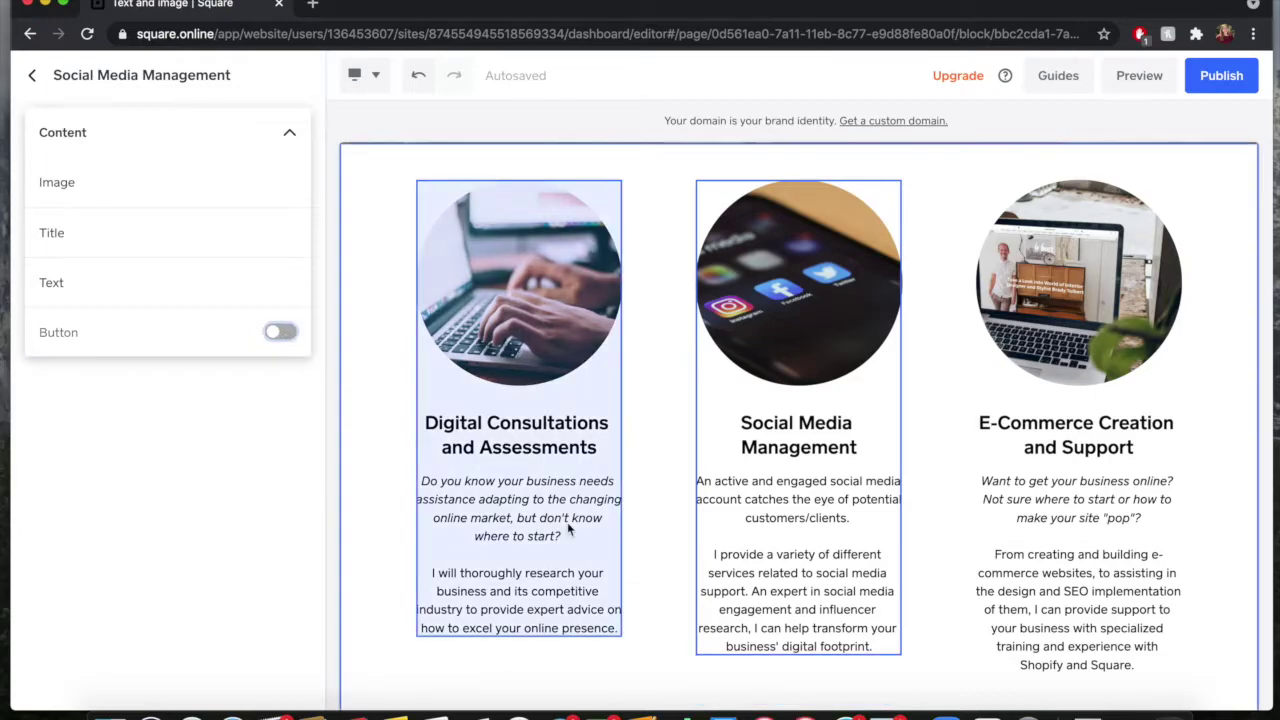
click(40, 84)
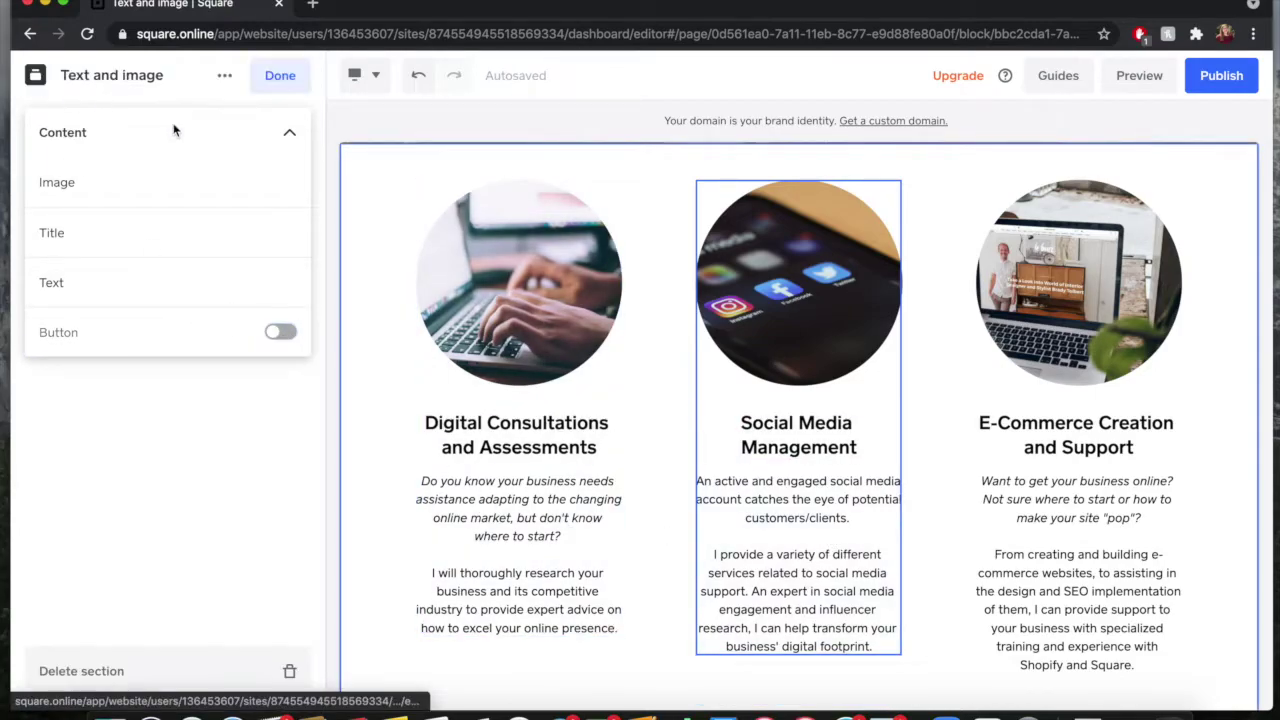
Open the image settings of the "Behind the business" group in the "What's Important To Me" section.
scroll(868, 450, down, 3)
scroll(866, 455, down, 10)
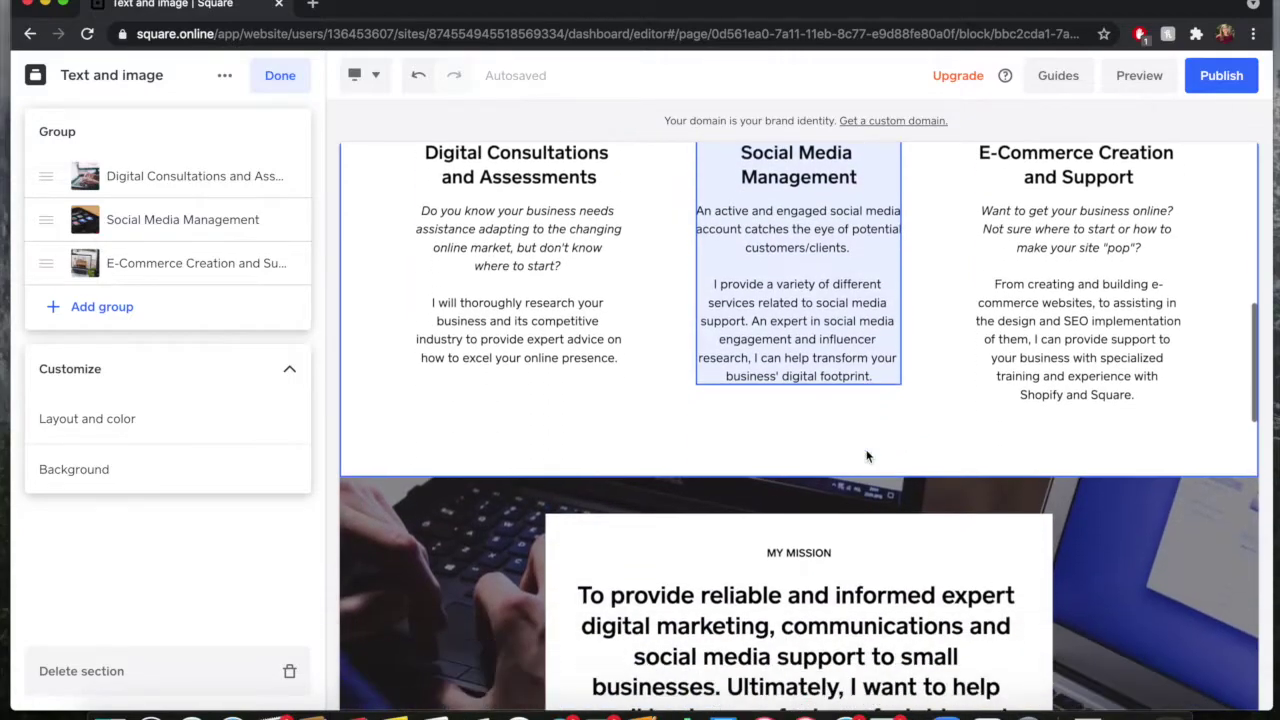
scroll(866, 456, down, 12)
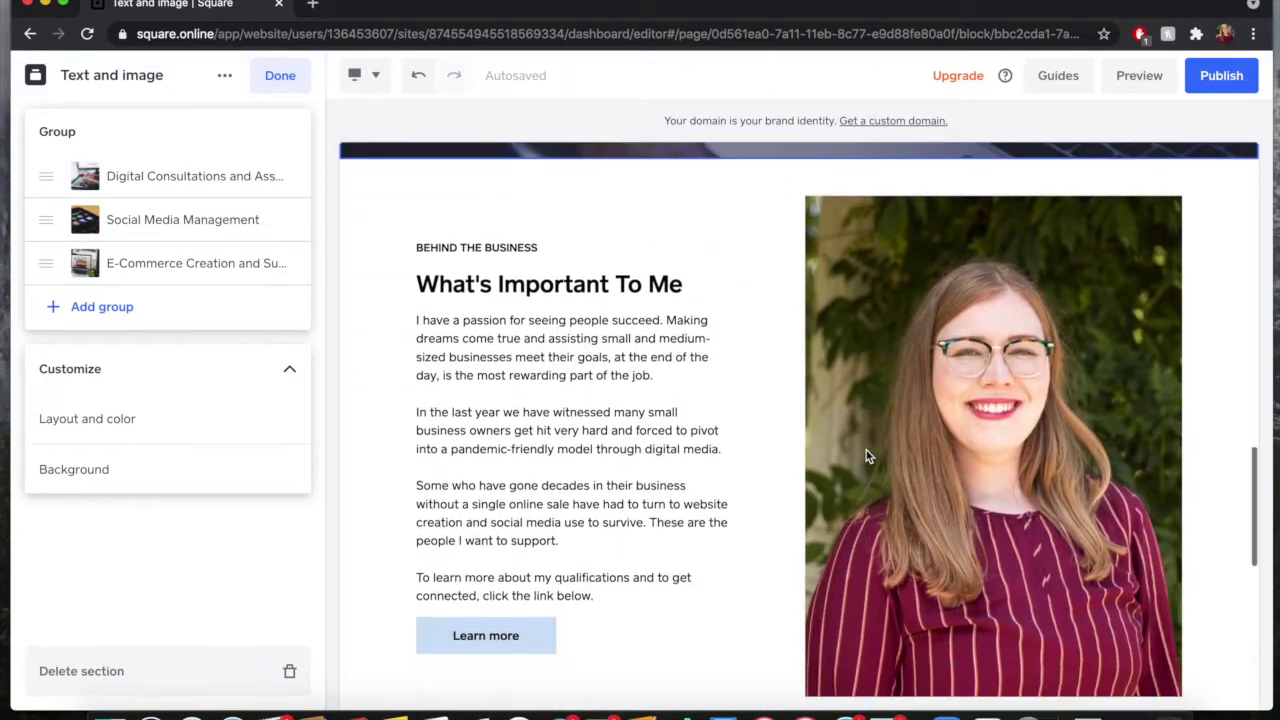
scroll(866, 456, up, 11)
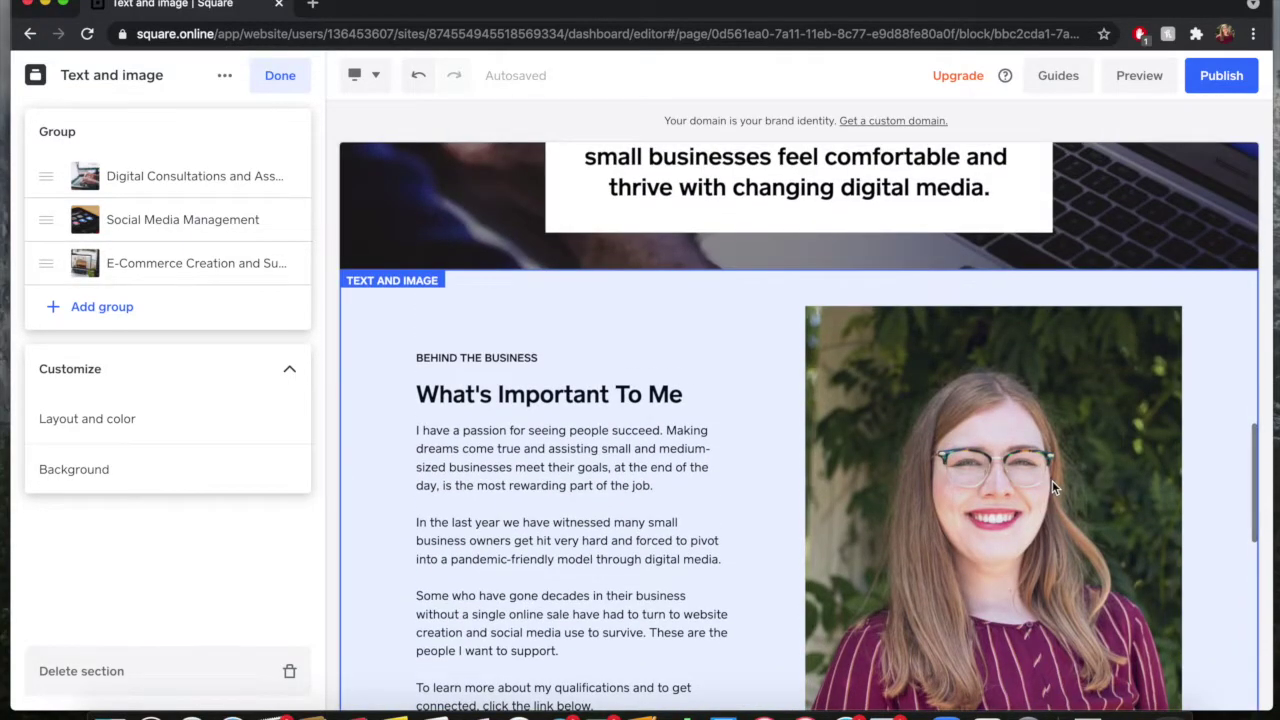
click(1052, 480)
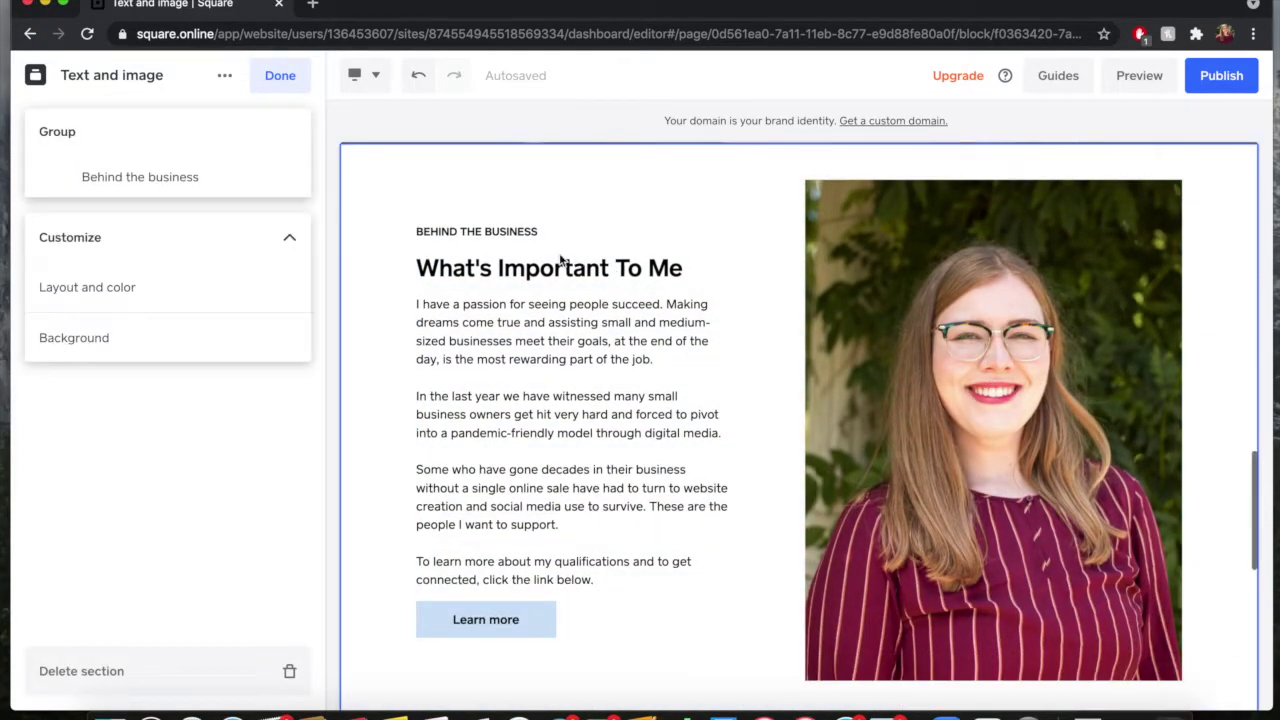
click(992, 347)
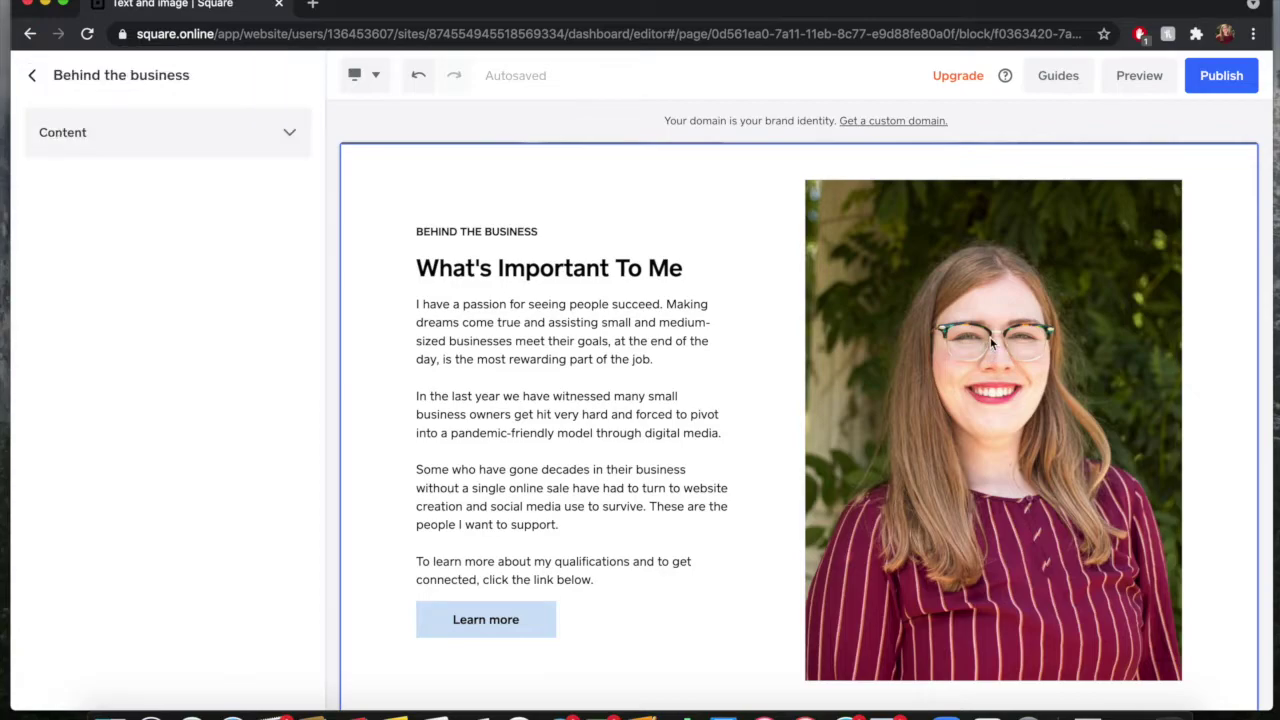
click(269, 134)
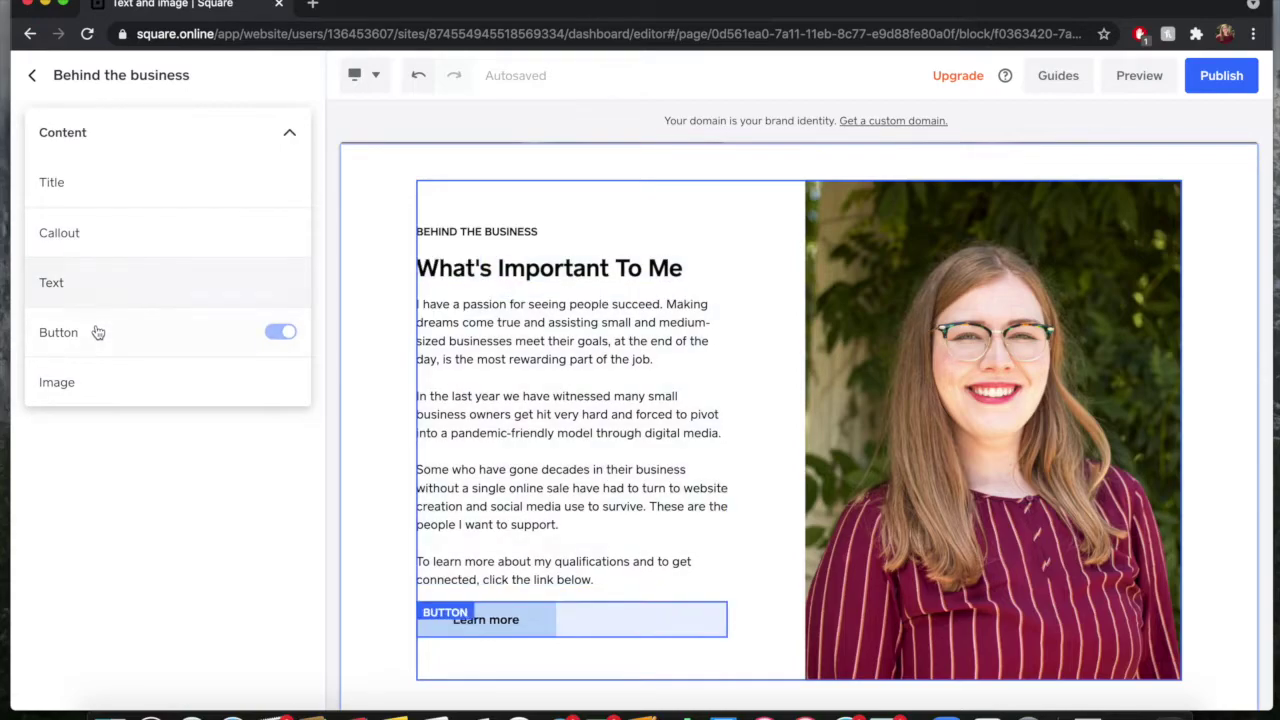
click(111, 390)
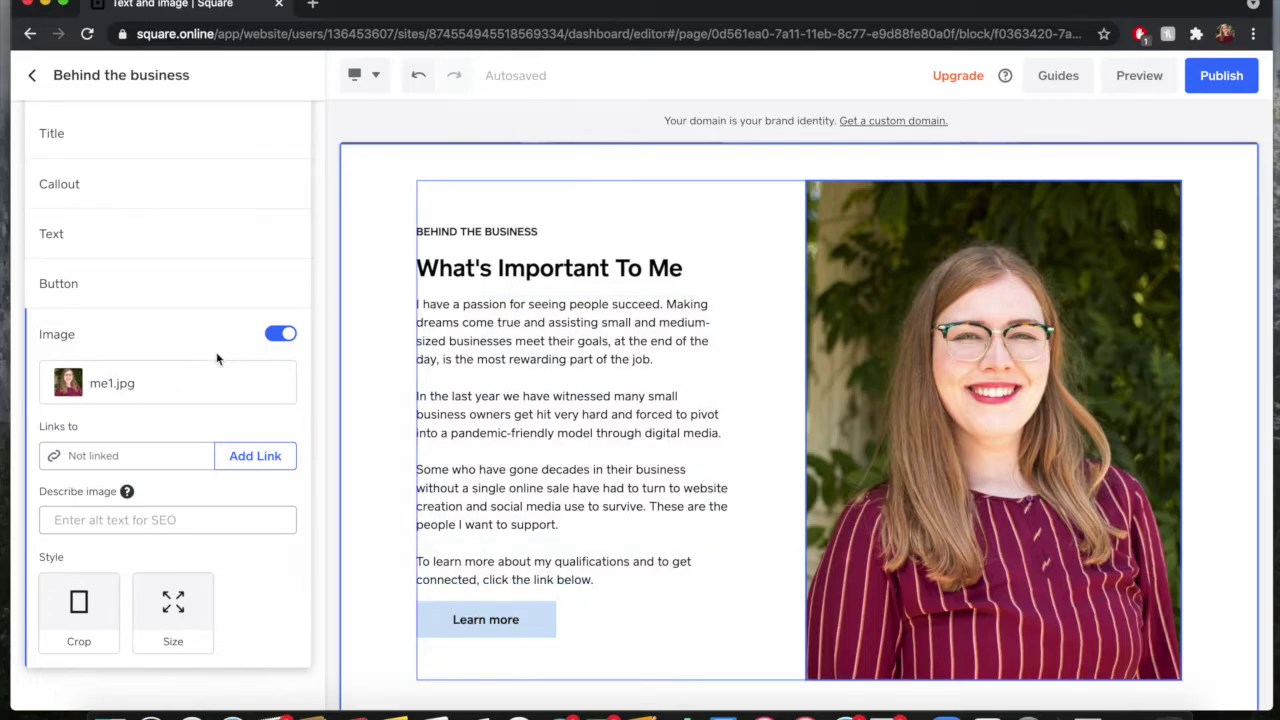
scroll(766, 486, up, 5)
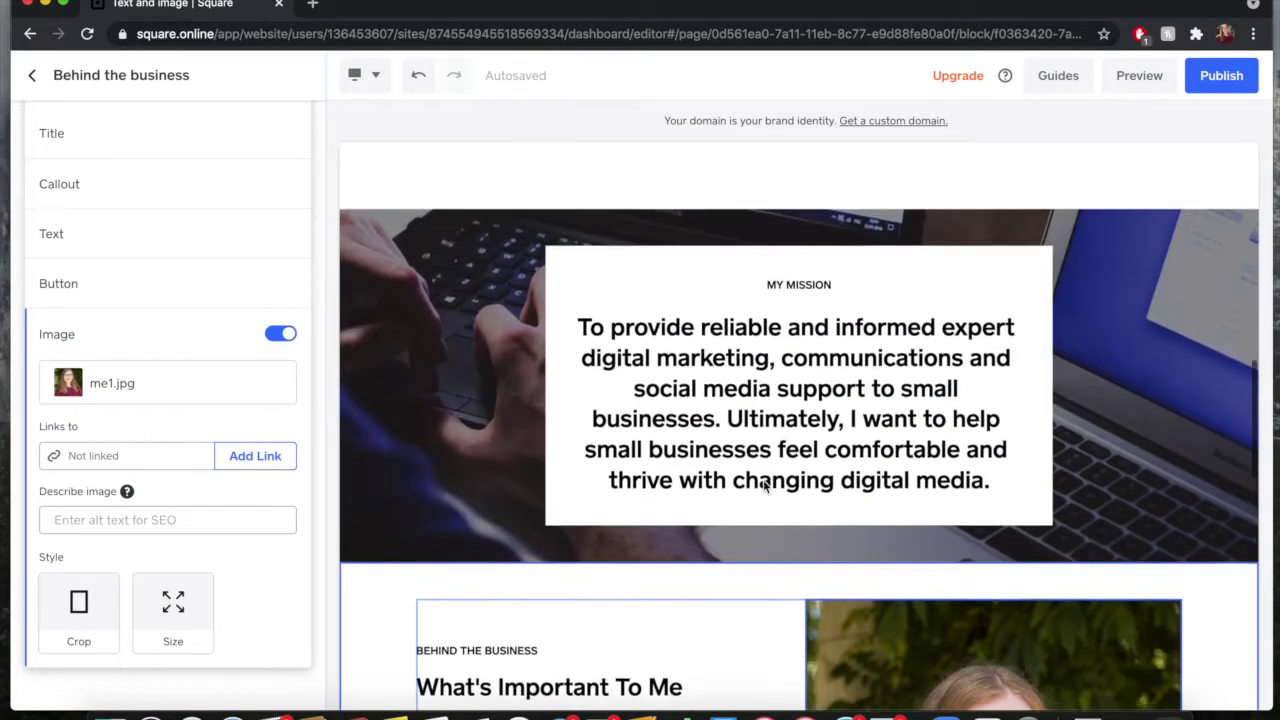
scroll(766, 486, up, 5)
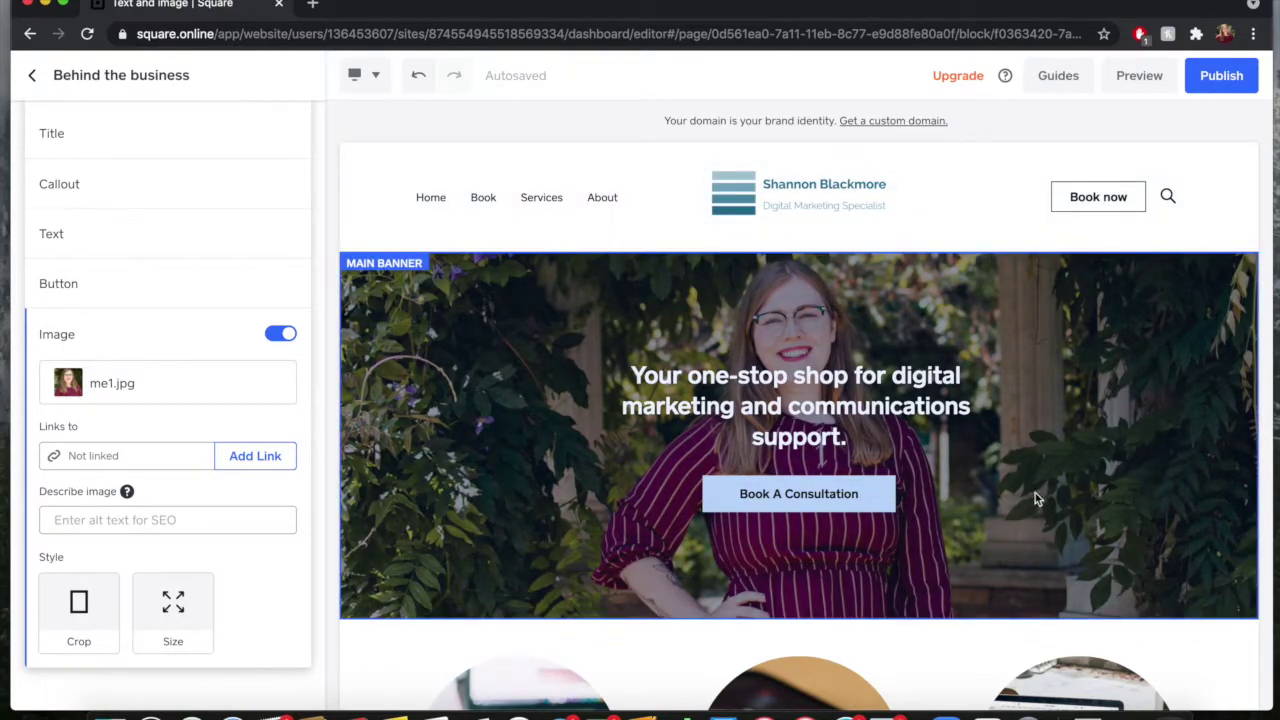
scroll(914, 477, down, 4)
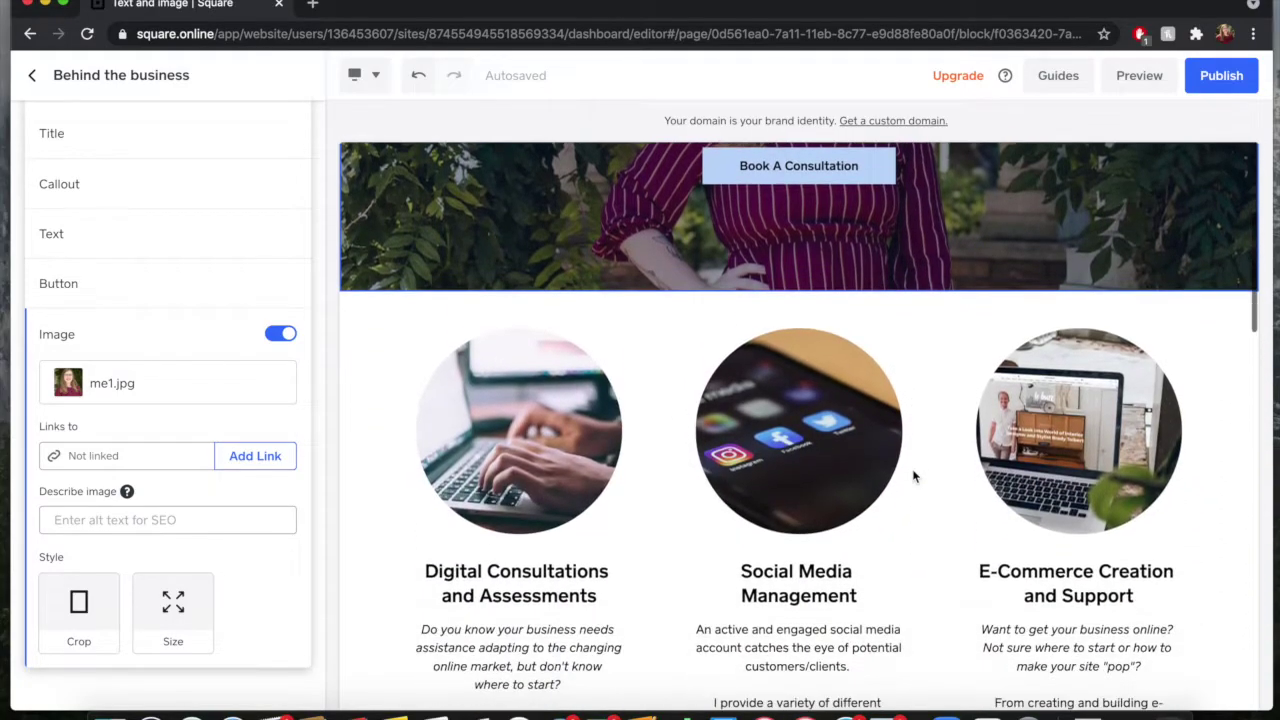